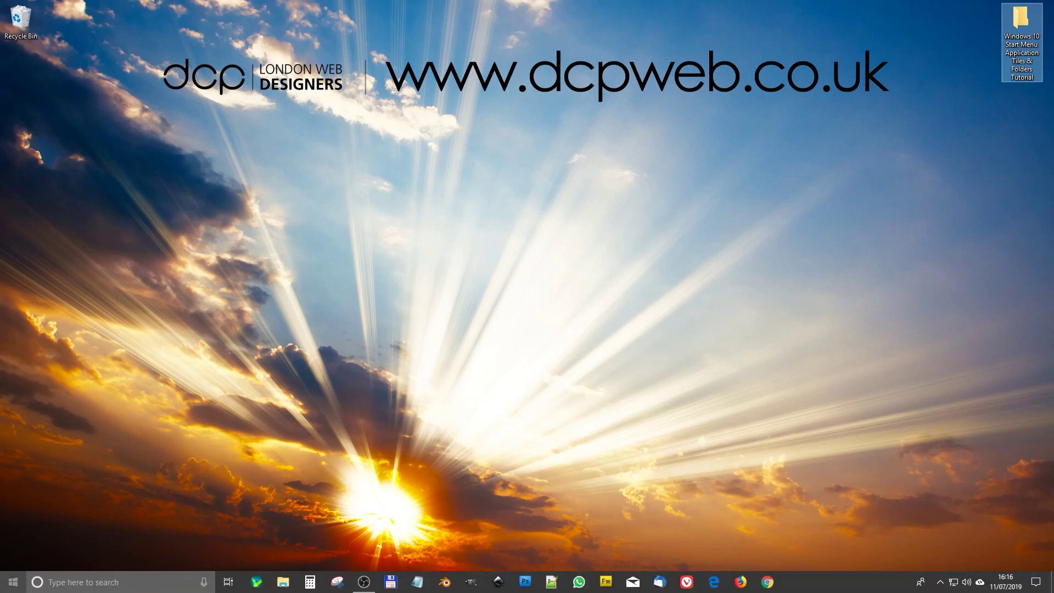
Open Start and expand then collapse the Adobe, browser and office-suite tile folders
left_click(12, 583)
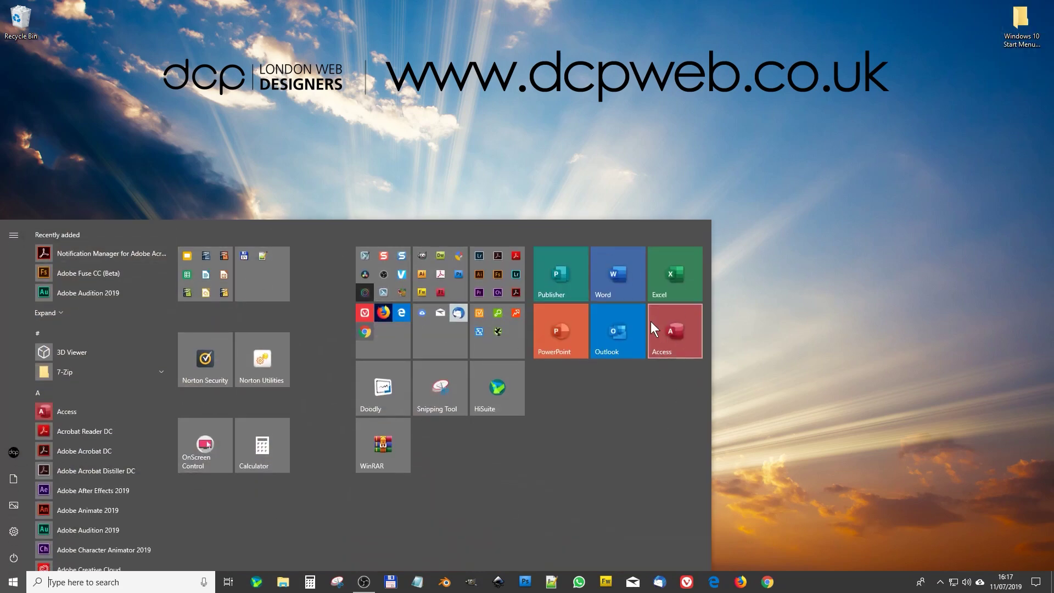
left_click(500, 275)
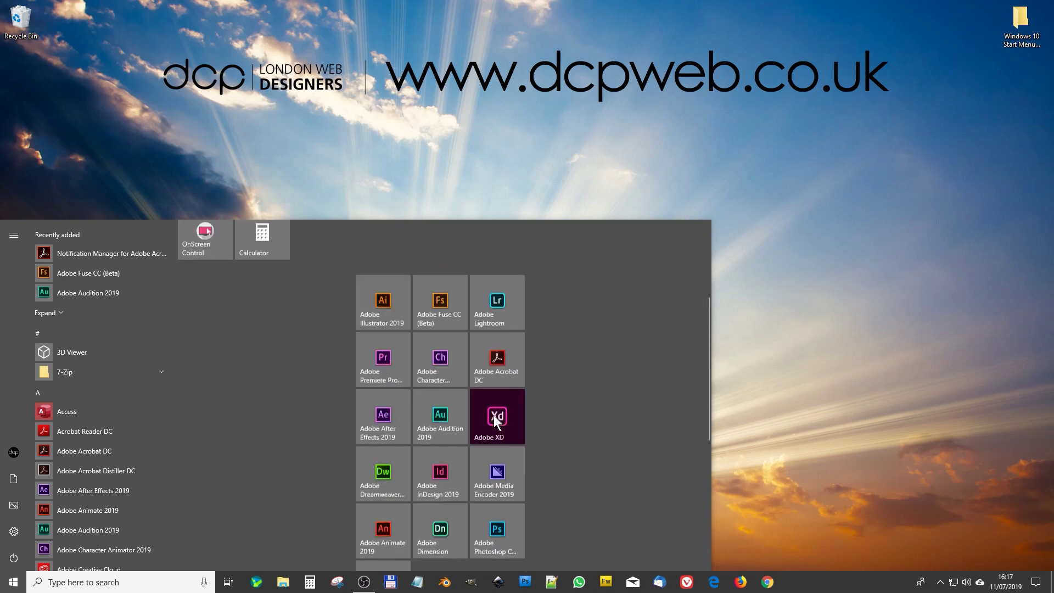
scroll(493, 415, "up", 4)
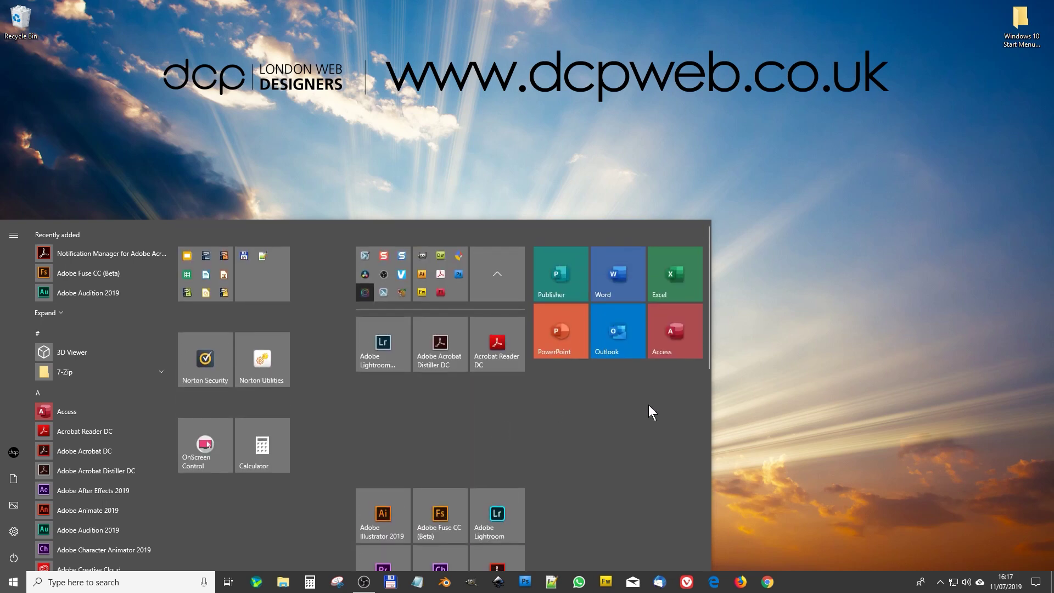
left_click(517, 289)
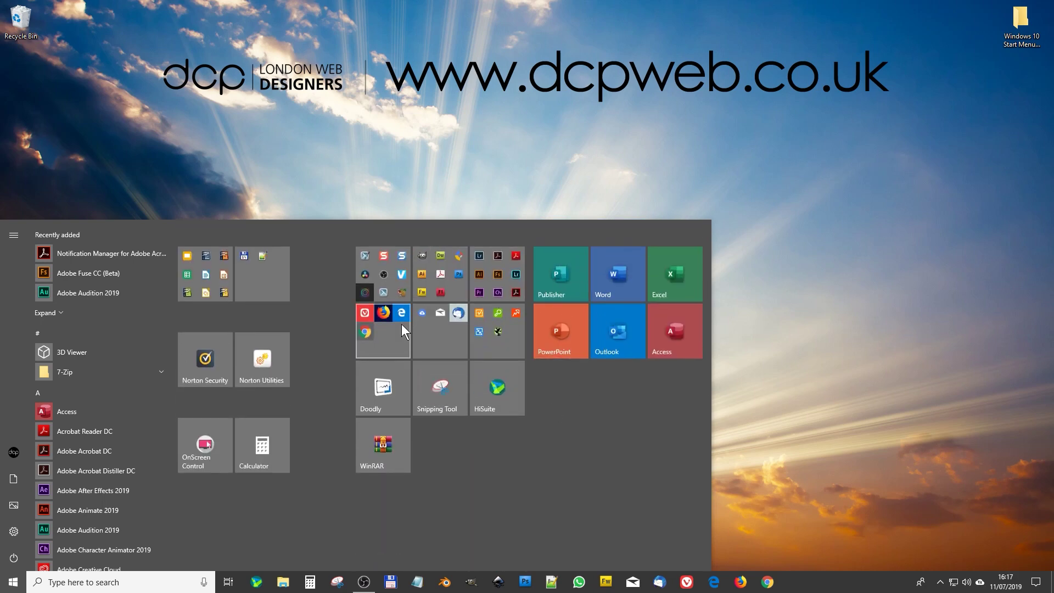
left_click(379, 332)
left_click(376, 340)
left_click(220, 280)
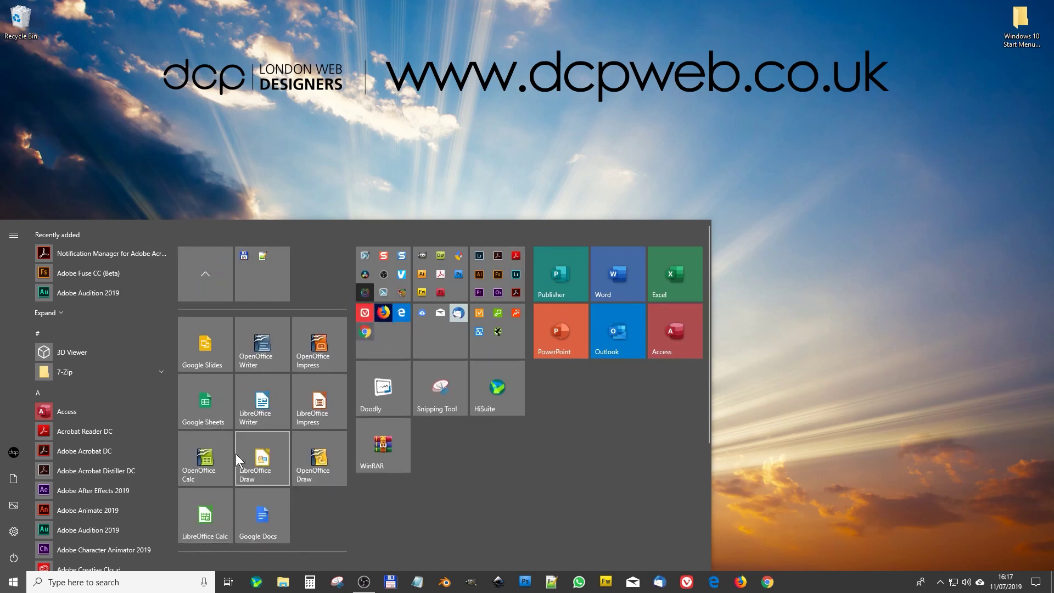
left_click(206, 269)
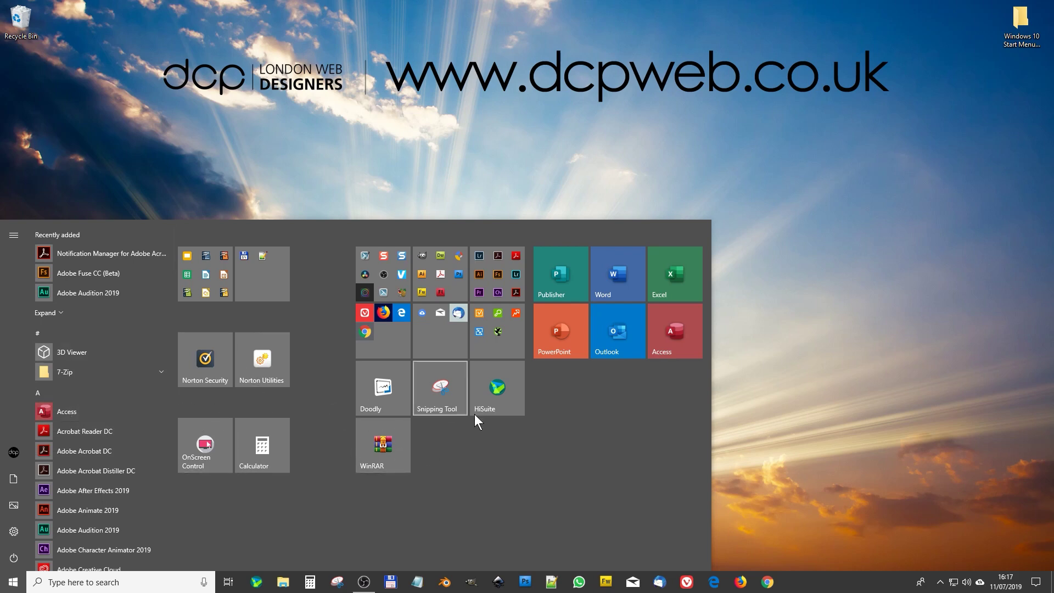
Drag Audacity from the app list into a new tile group, settling it below the Office tiles
scroll(149, 431, "down", 5)
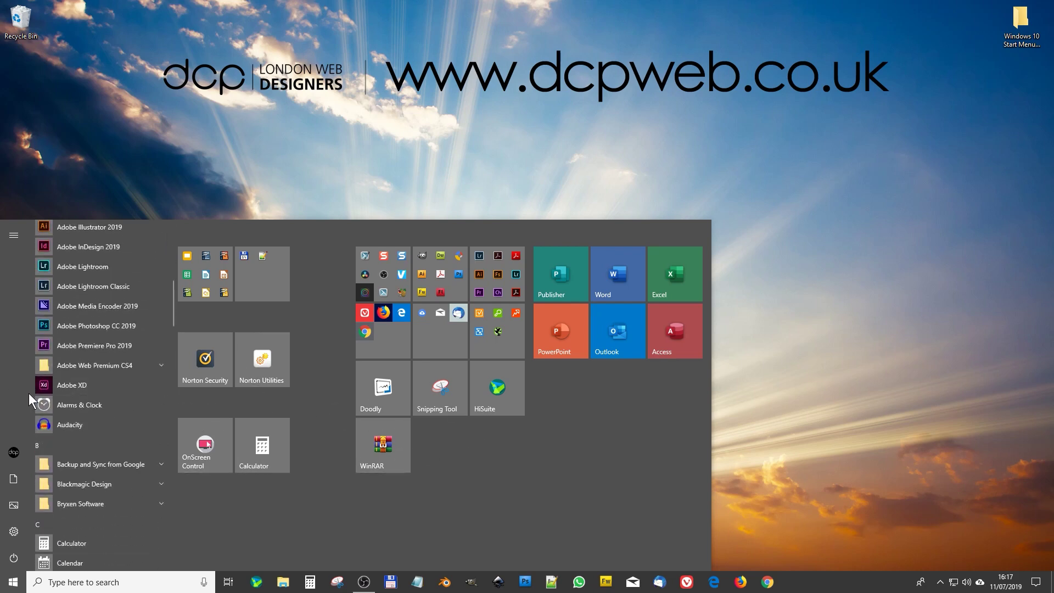
left_click_drag(62, 422, 549, 423)
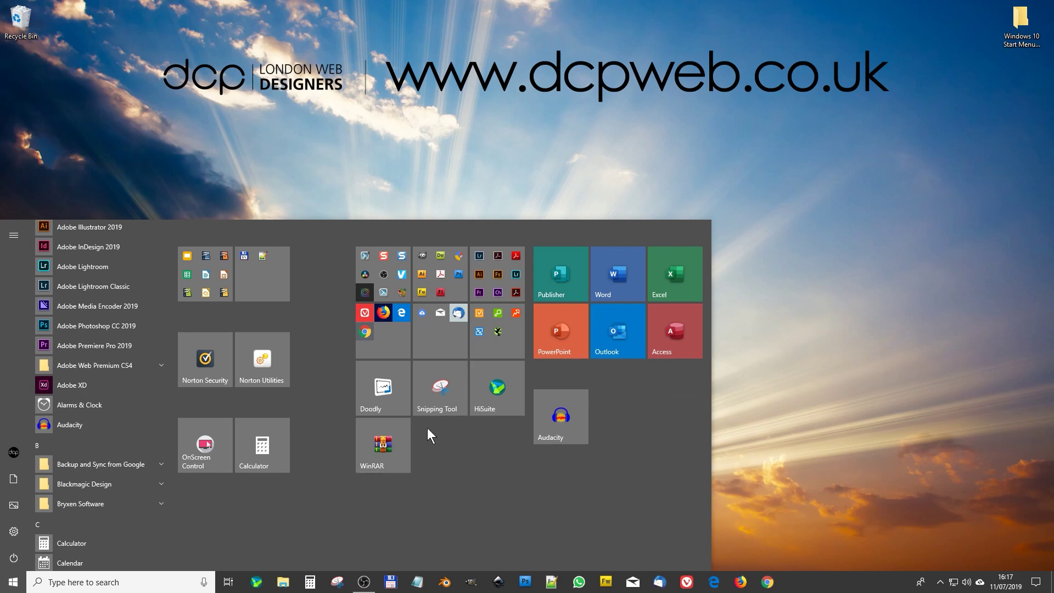
left_click_drag(578, 417, 562, 510)
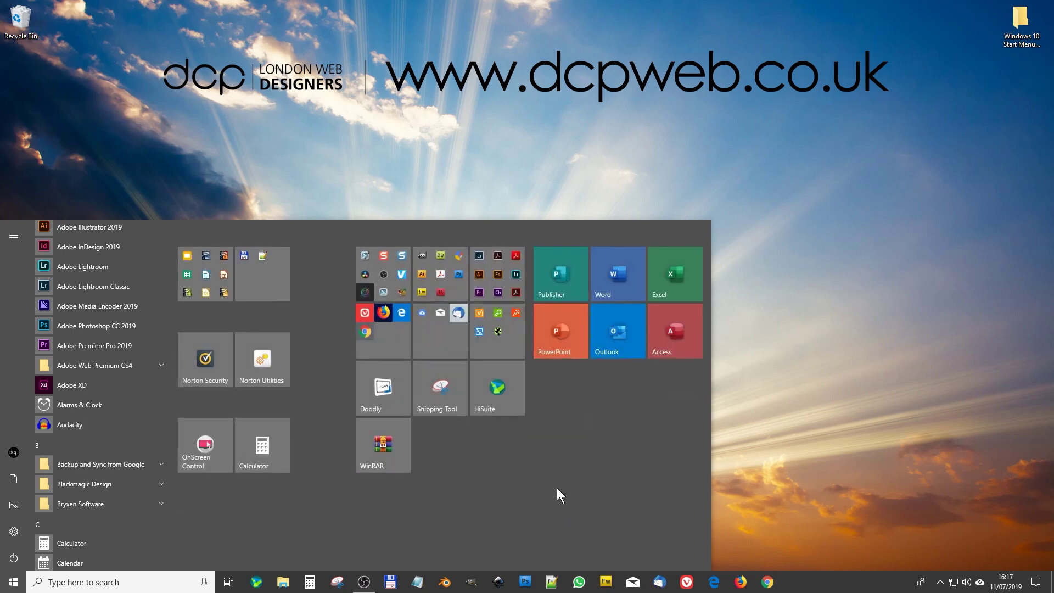
left_click_drag(559, 434, 549, 538)
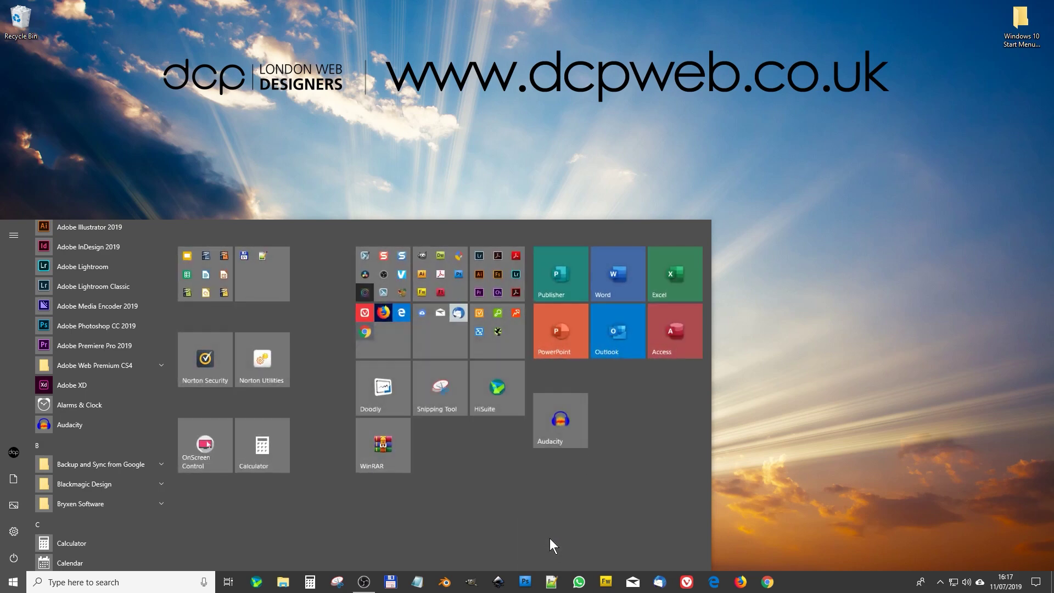
left_click_drag(561, 434, 559, 534)
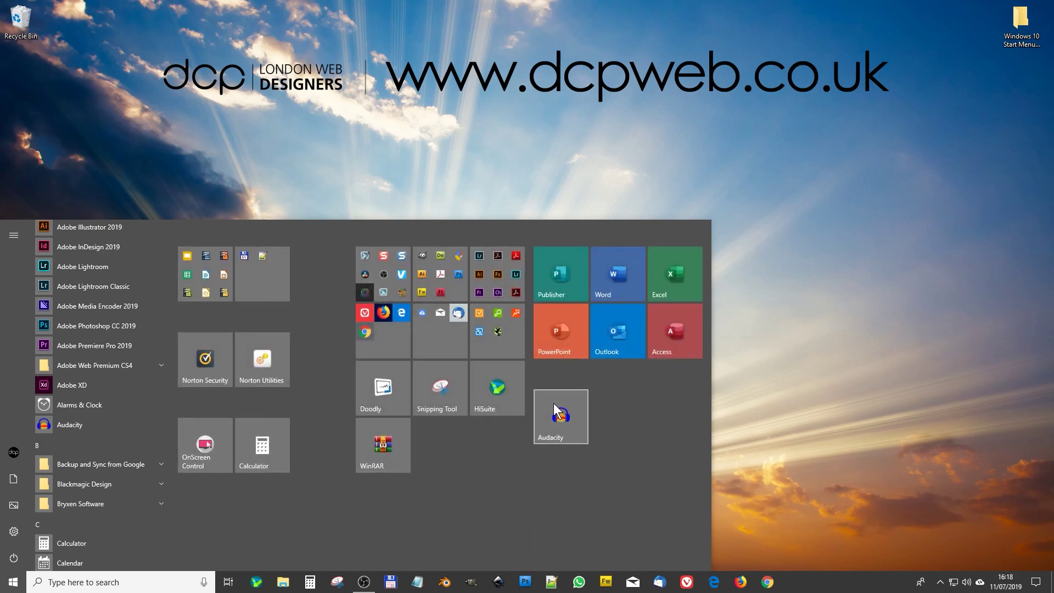
left_click_drag(554, 399, 555, 371)
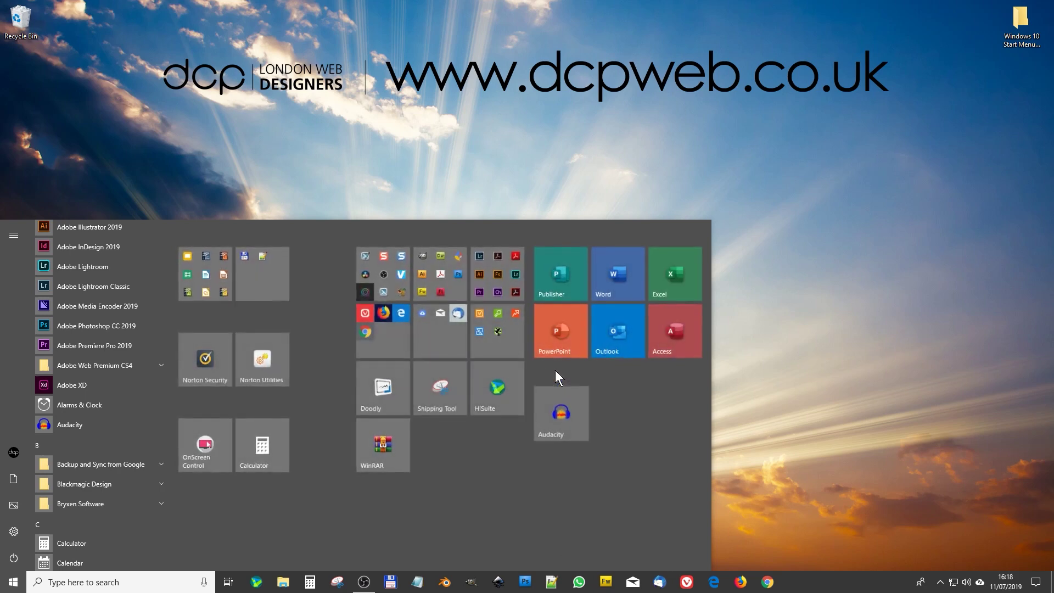
right_click(560, 413)
left_click(559, 384)
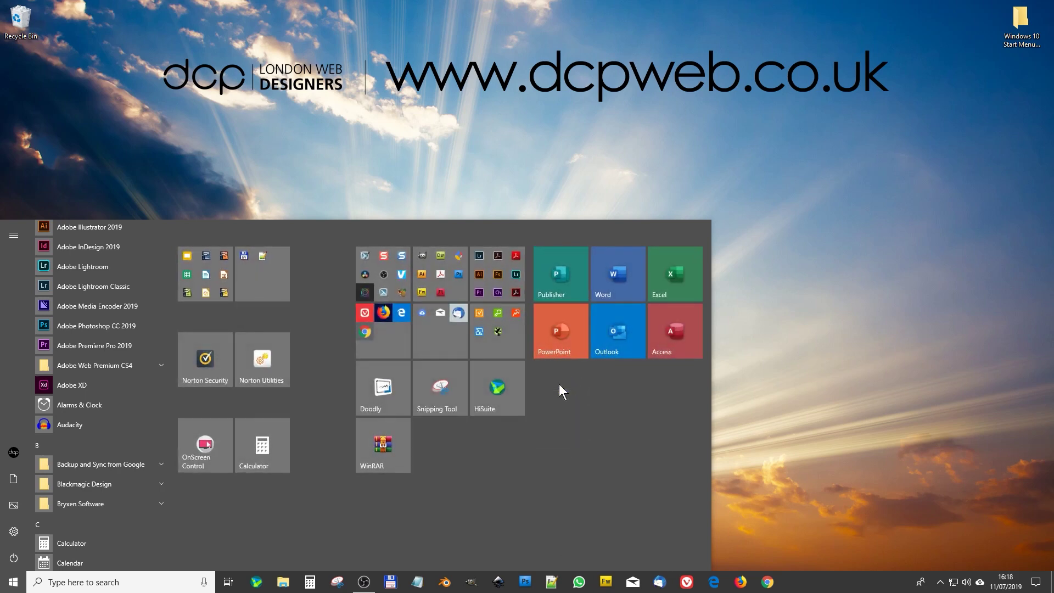
left_click_drag(560, 385, 553, 429)
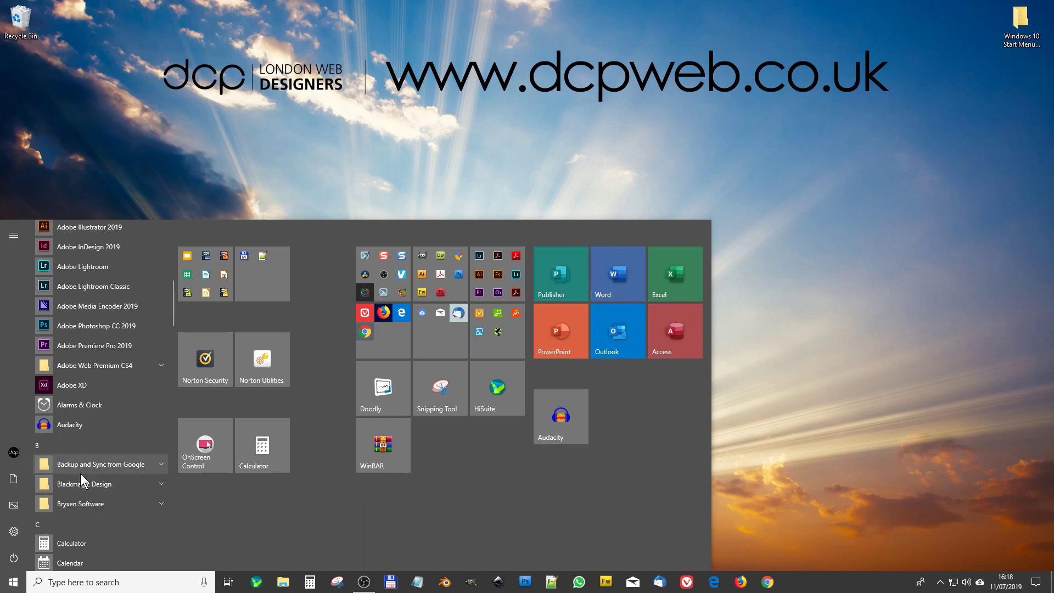
scroll(81, 481, "down", 2)
Pin Calendar beside Alarms & Clock and Films & TV below Audacity as new tiles
left_click_drag(83, 336, 604, 406)
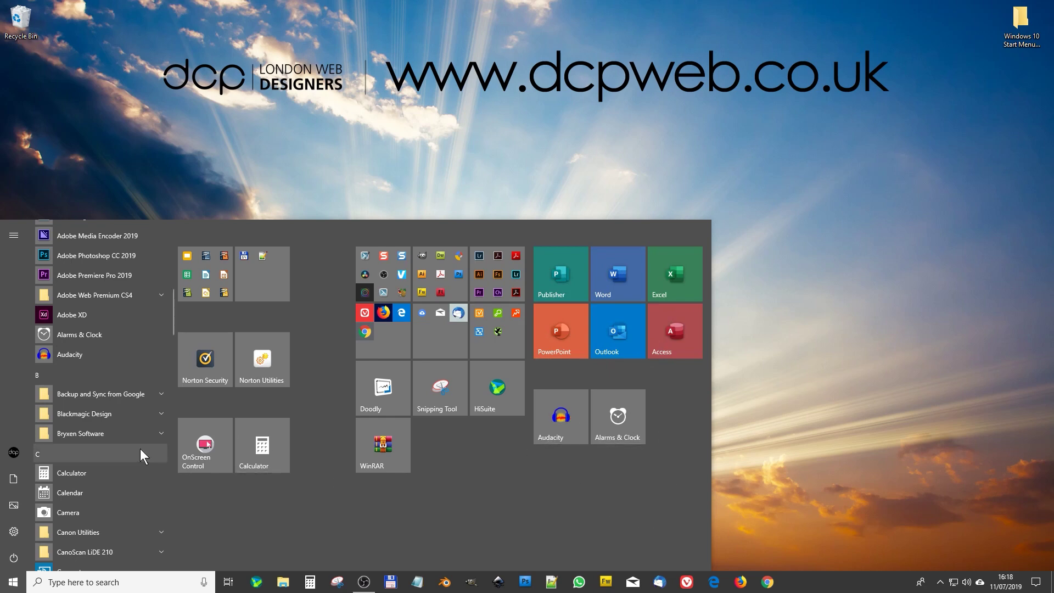
left_click_drag(132, 474, 632, 450)
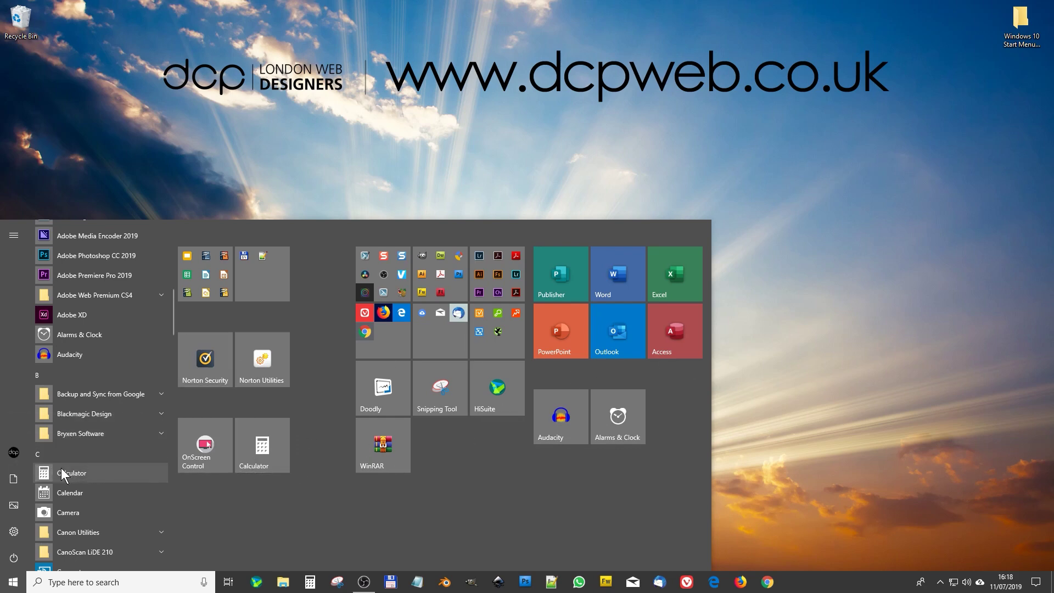
left_click_drag(63, 474, 284, 434)
left_click_drag(70, 493, 663, 407)
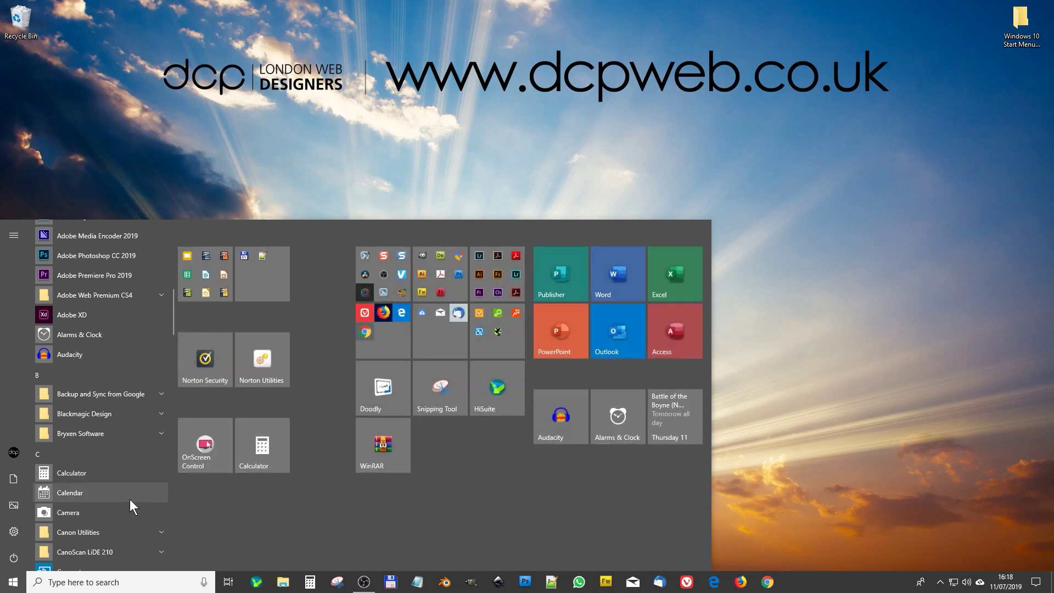
scroll(110, 500, "down", 5)
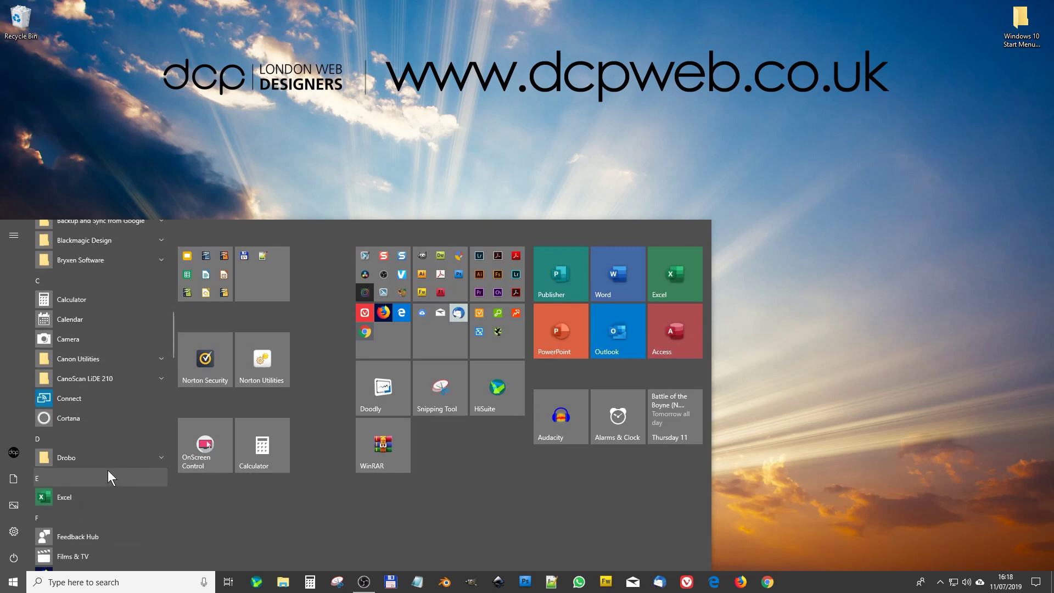
scroll(108, 471, "up", 1)
mouse_move(80, 379)
left_mouse_down()
mouse_move(158, 428)
mouse_move(80, 362)
left_mouse_up()
scroll(81, 469, "down", 5)
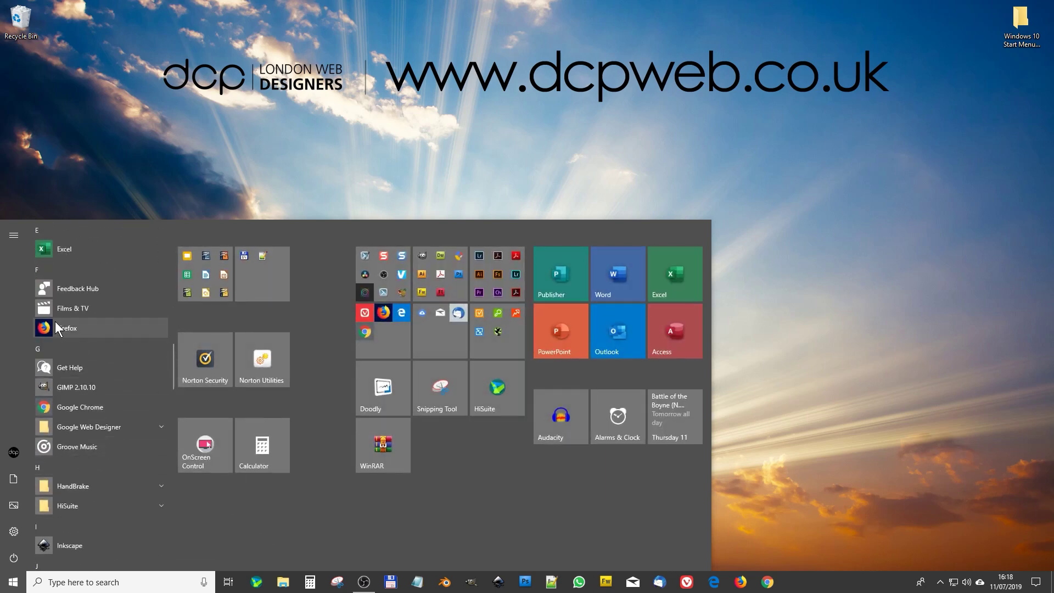
left_click_drag(80, 304, 546, 464)
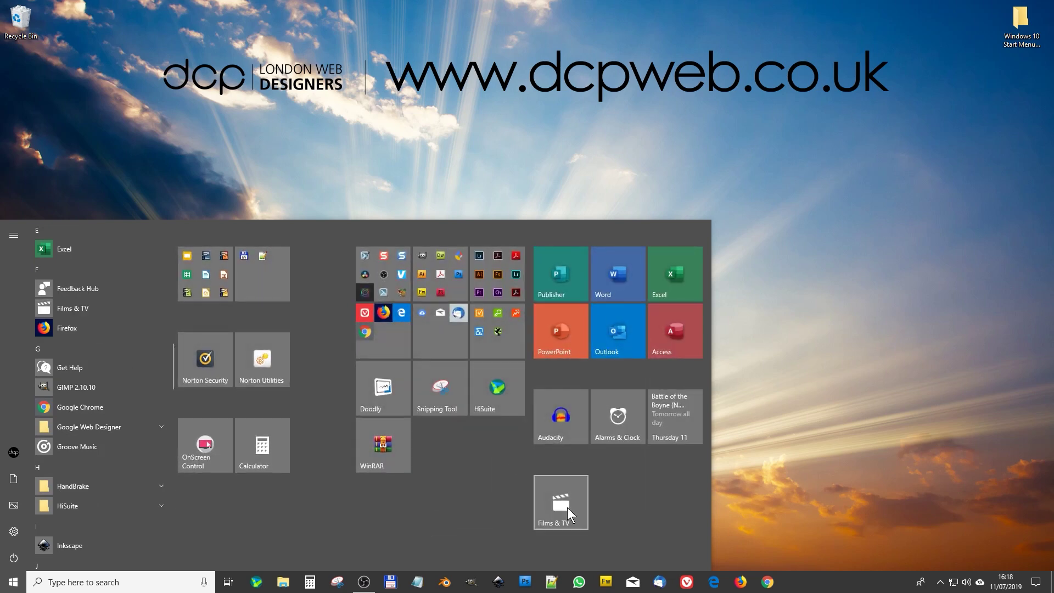
left_click_drag(568, 508, 570, 472)
Add Feedback Hub, Inkscape and Maps as tiles next to Films & TV
left_click_drag(149, 287, 614, 478)
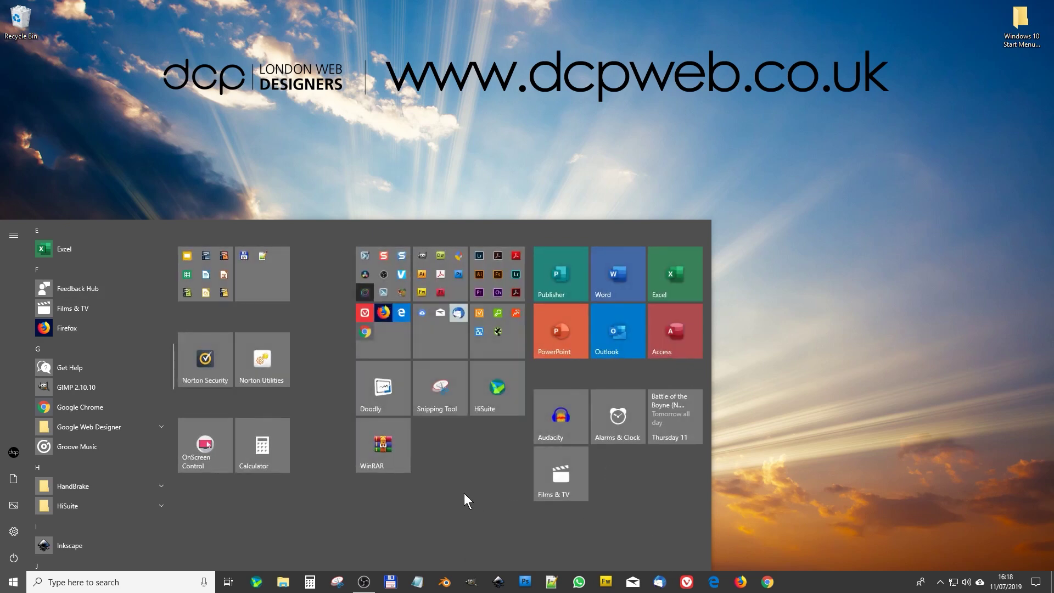
scroll(82, 472, "down", 1)
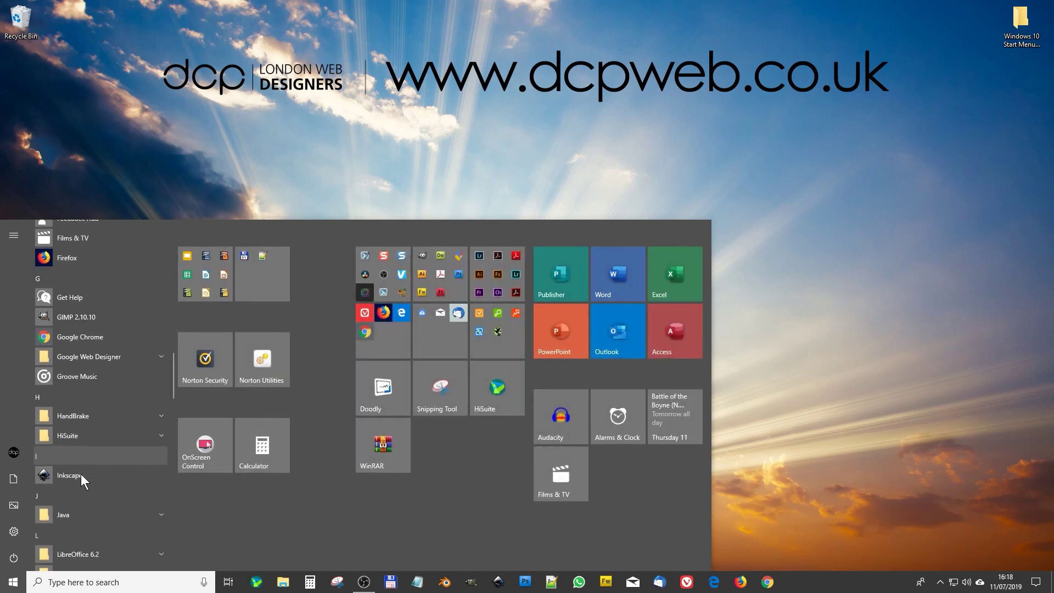
left_click_drag(83, 473, 617, 478)
scroll(95, 498, "down", 1)
scroll(105, 466, "down", 4)
left_click_drag(105, 374, 663, 463)
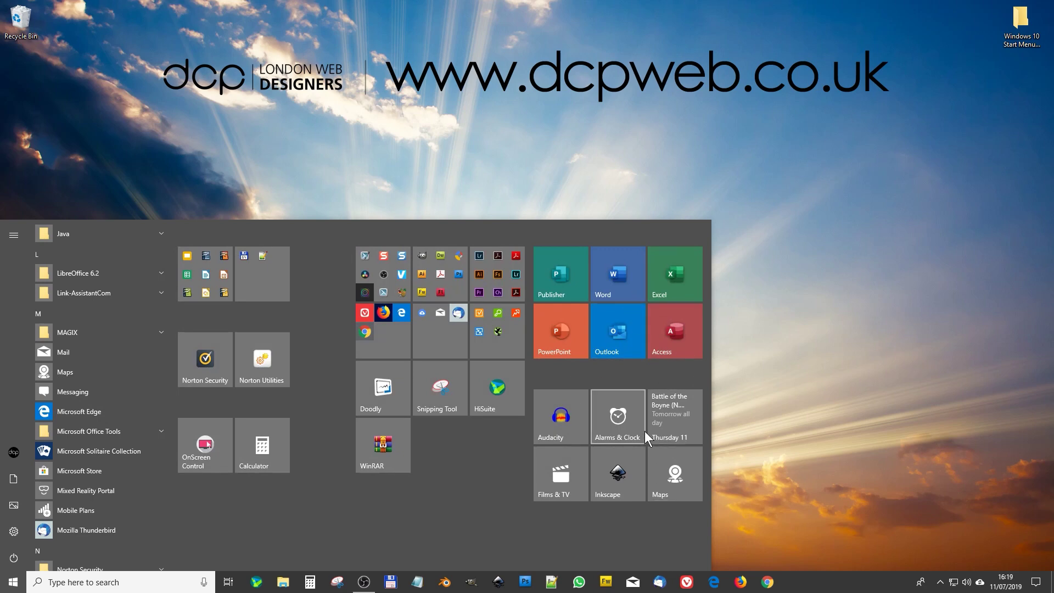
Drop Alarms & Clock and the other new tiles onto Audacity to form a six-app folder
left_click(496, 278)
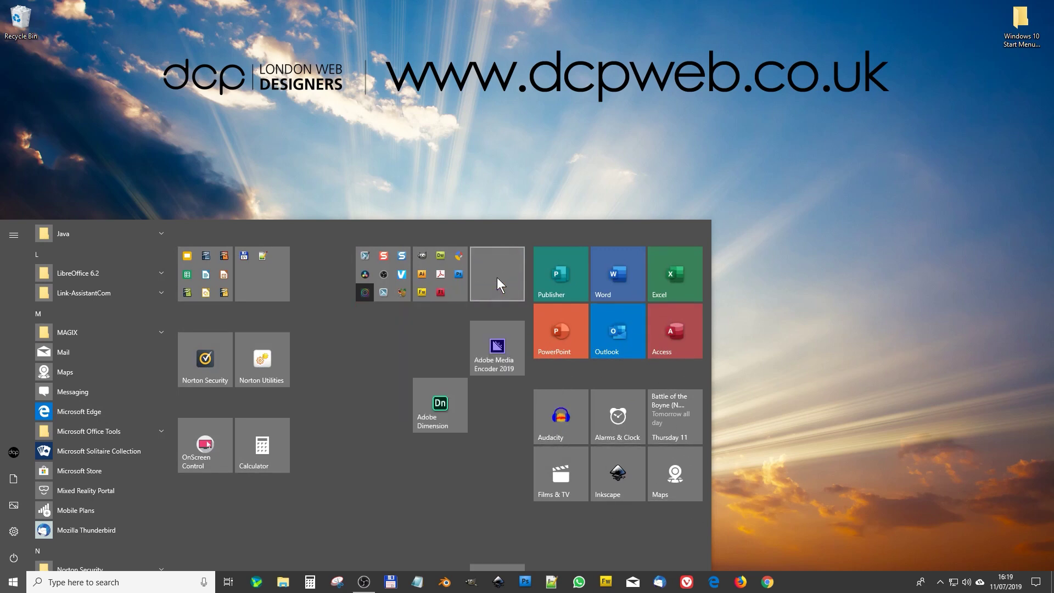
left_click(497, 278)
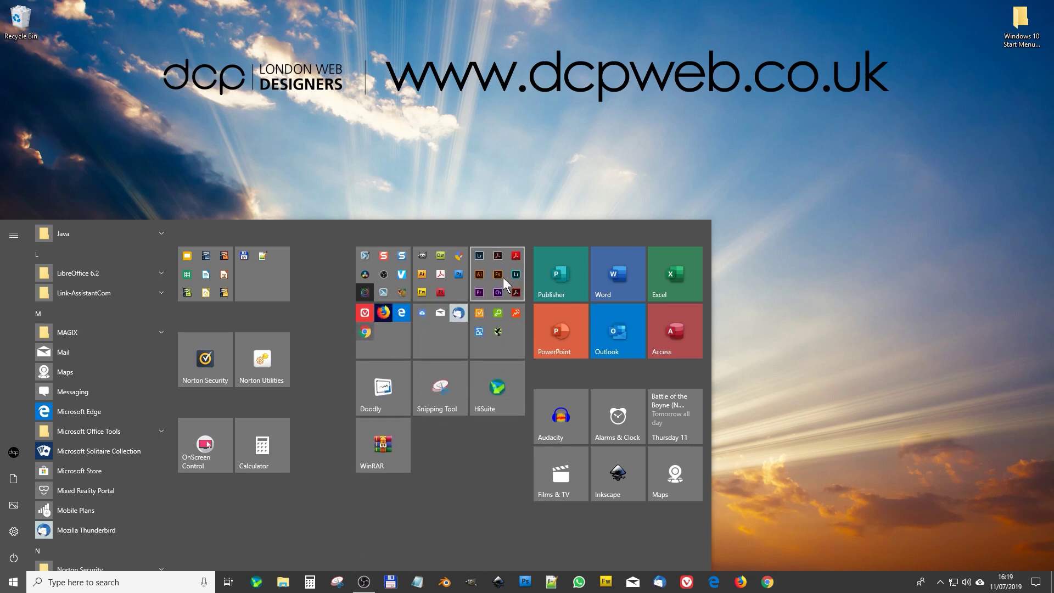
left_click_drag(620, 415, 566, 420)
left_click_drag(683, 425, 560, 416)
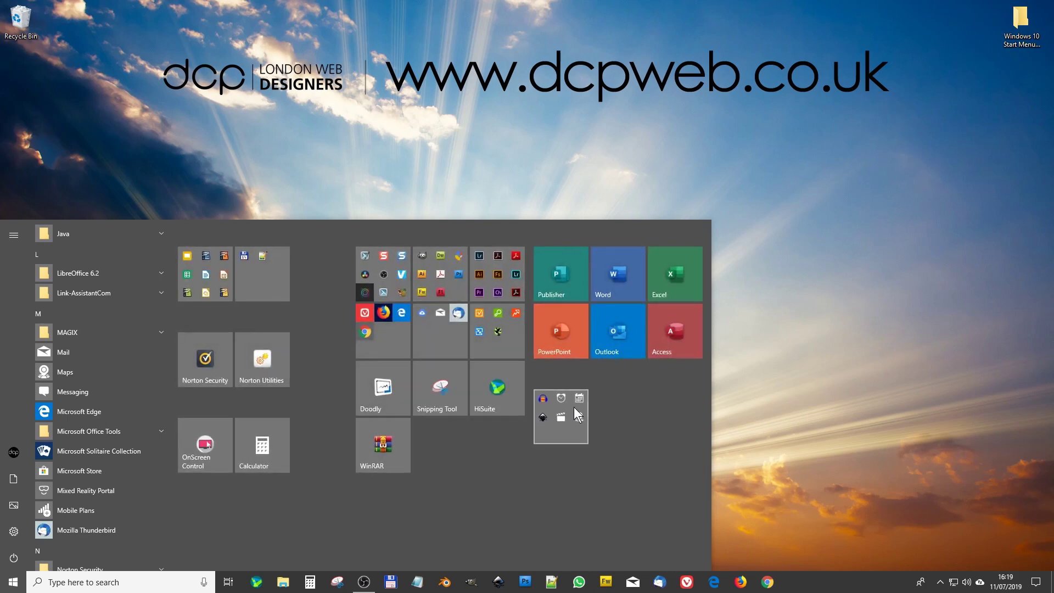
left_click(563, 407)
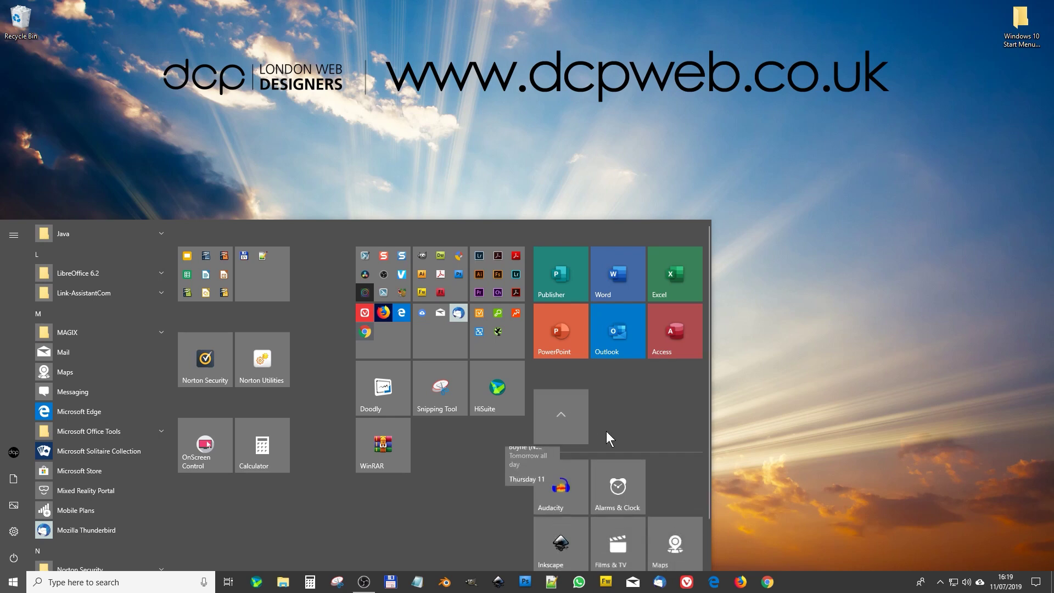
left_click(569, 420)
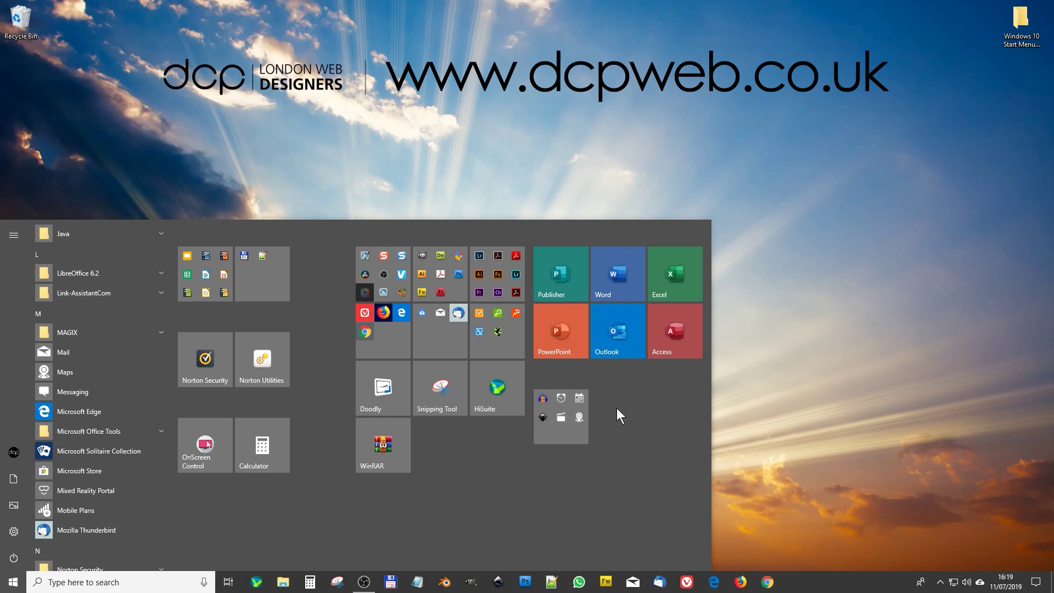
left_click(573, 418)
left_click(576, 426)
left_click(570, 414)
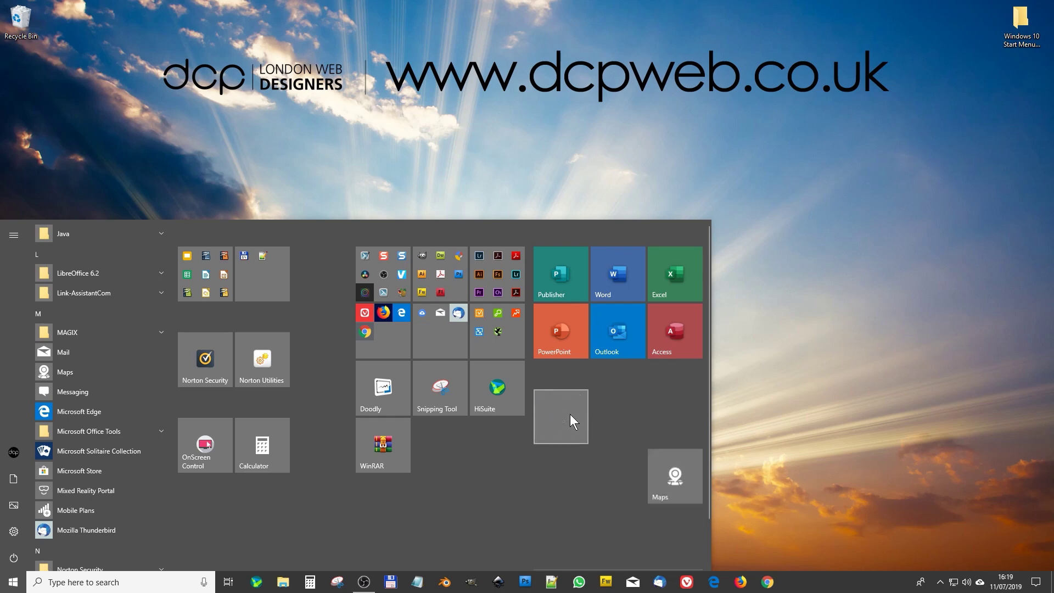
left_click(570, 414)
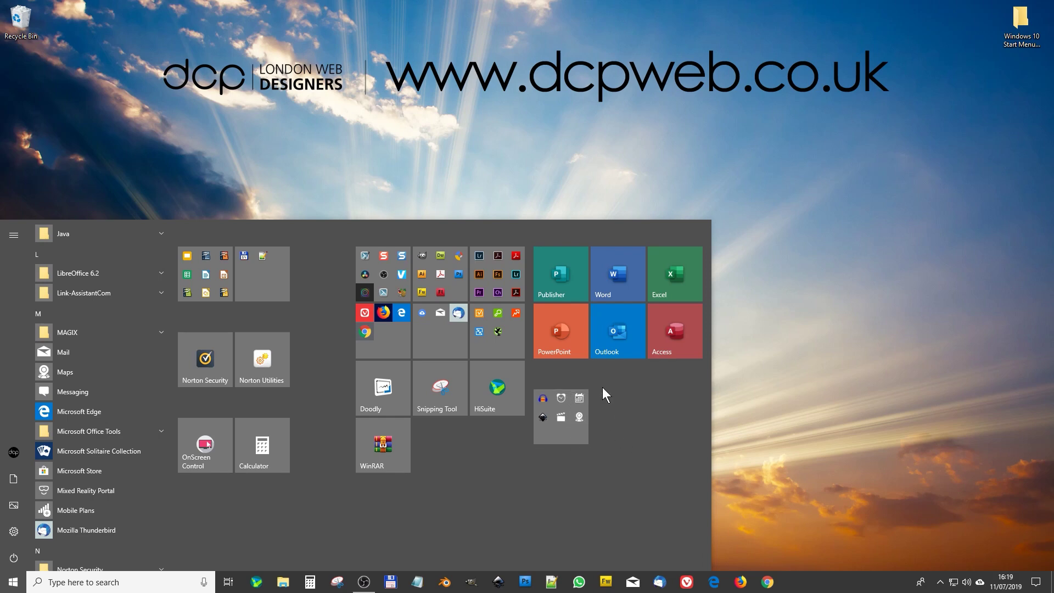
Resize the six-app folder tile to Wide
right_click(566, 403)
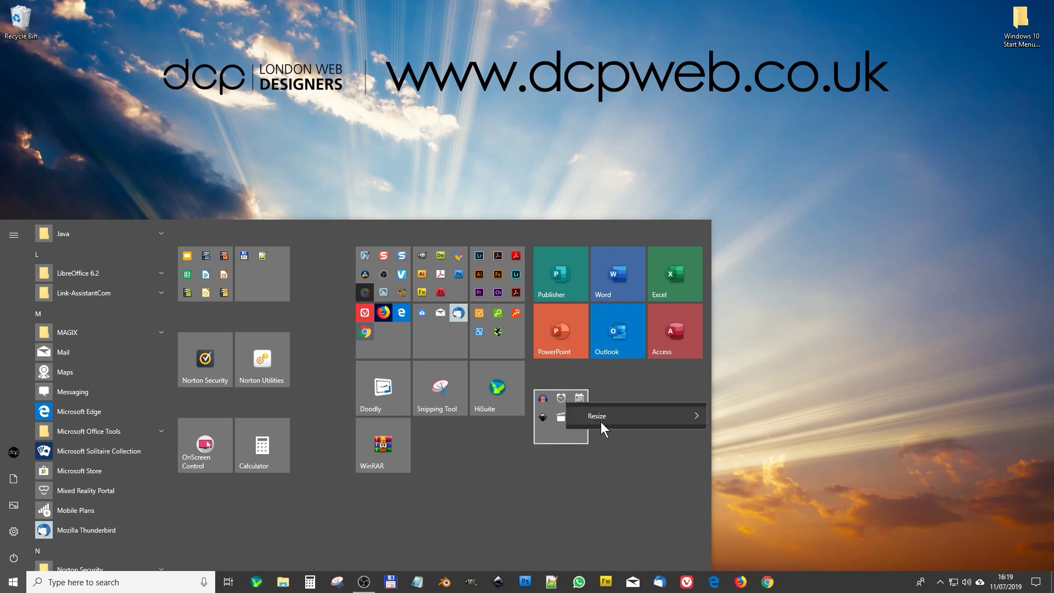
mouse_move(609, 417)
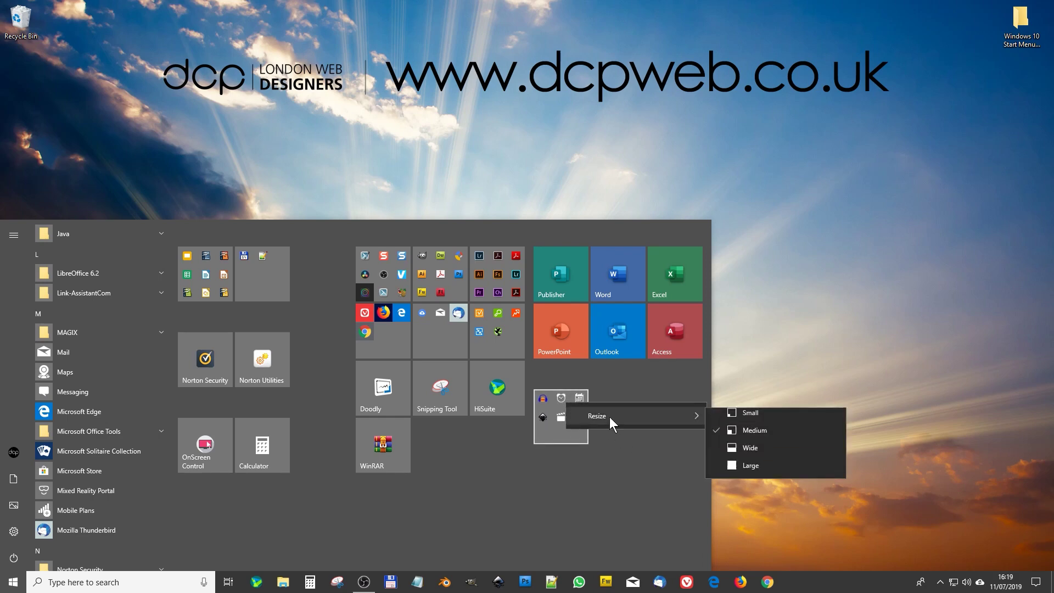
left_click(749, 457)
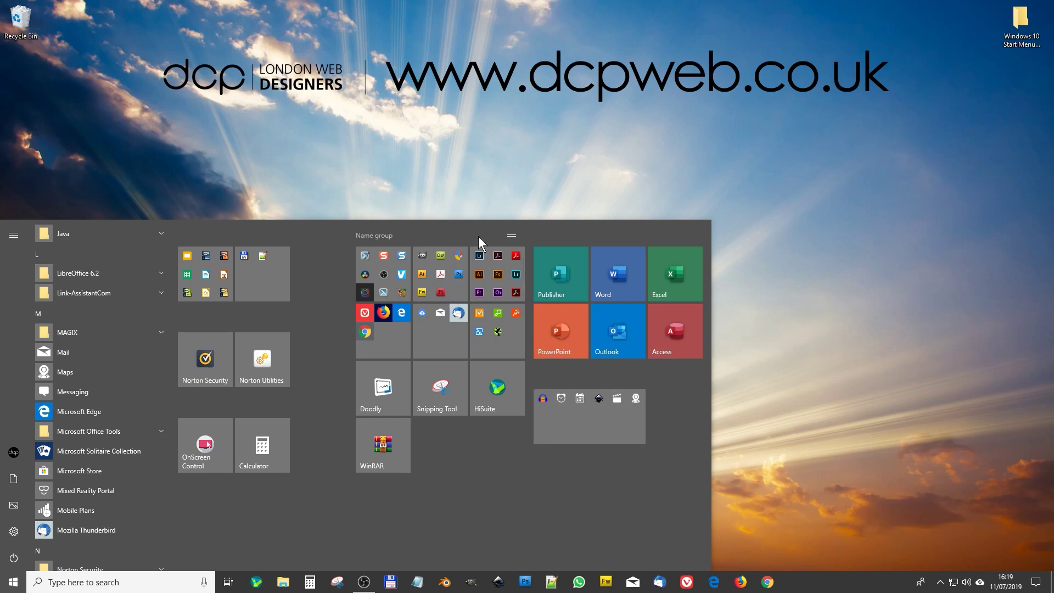
left_click(507, 276)
scroll(467, 396, "down", 5)
scroll(465, 401, "up", 5)
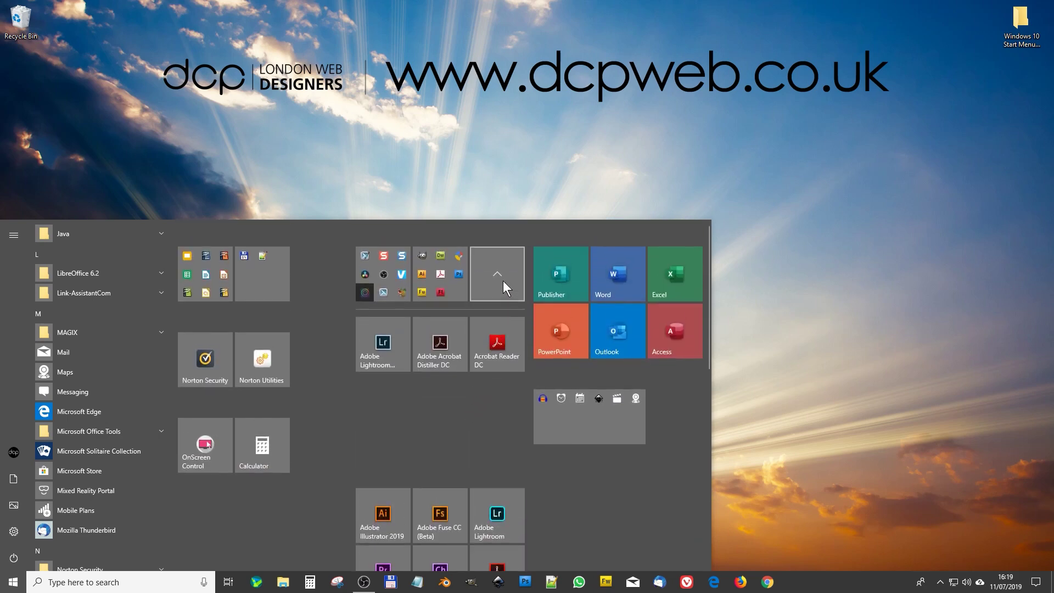
left_click(498, 276)
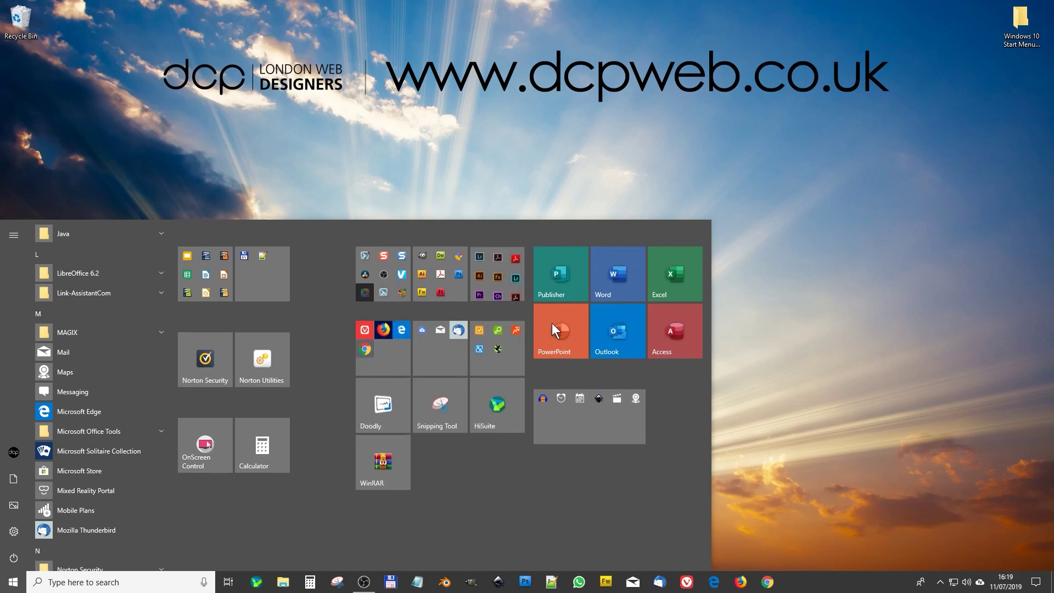
Resize the six-app folder to Large, then Small, and drop it back below the Office tiles
right_click(590, 417)
mouse_move(615, 431)
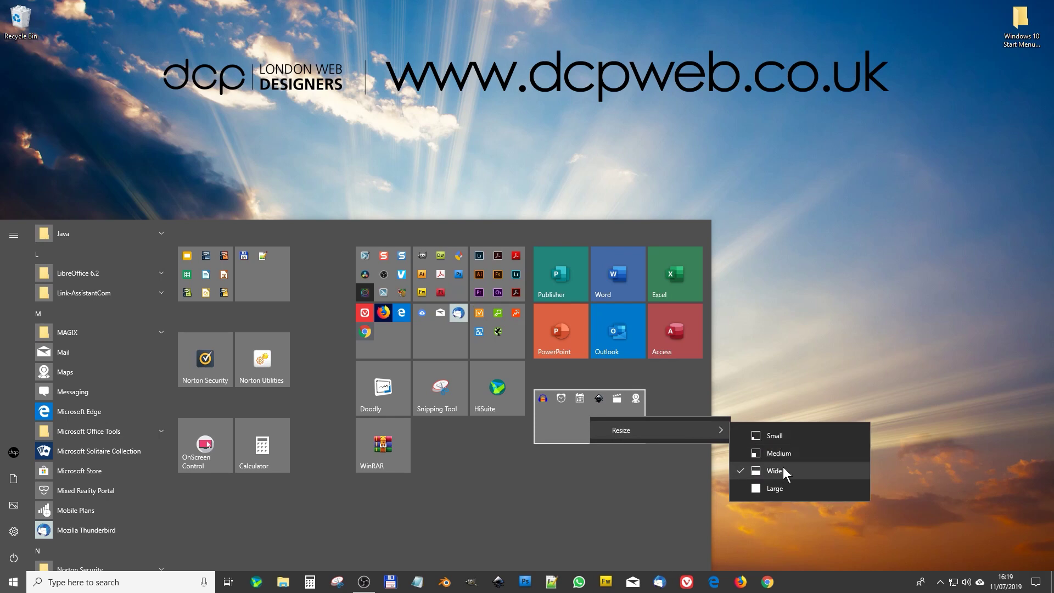
left_click(782, 491)
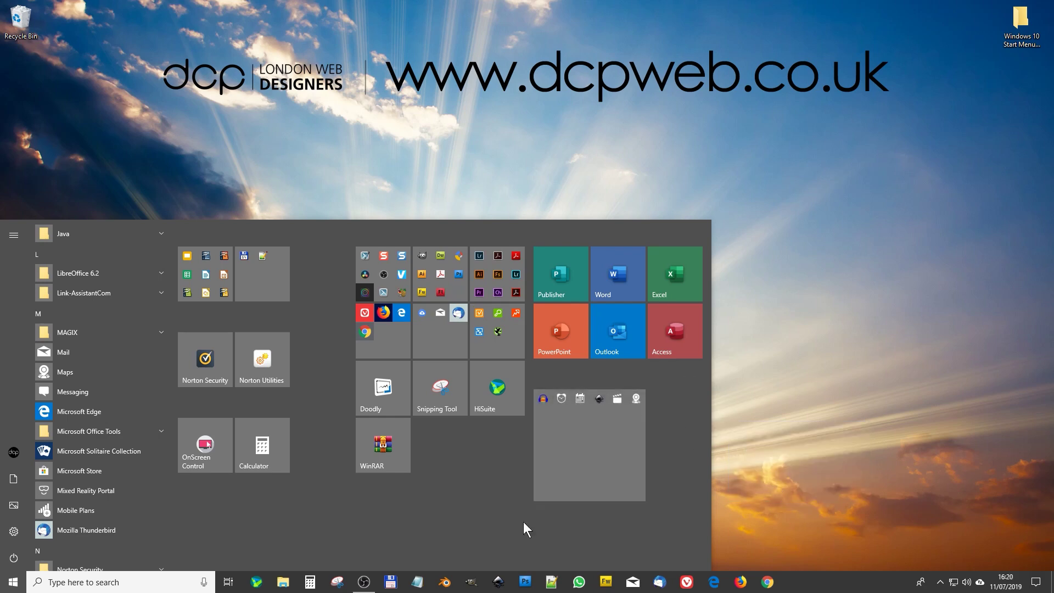
right_click(586, 445)
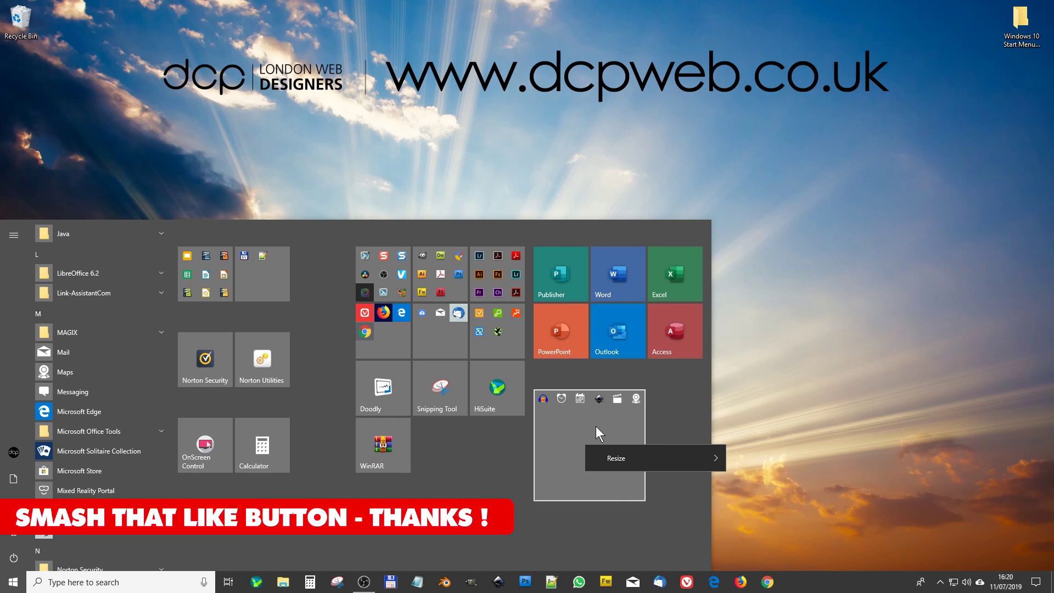
mouse_move(636, 459)
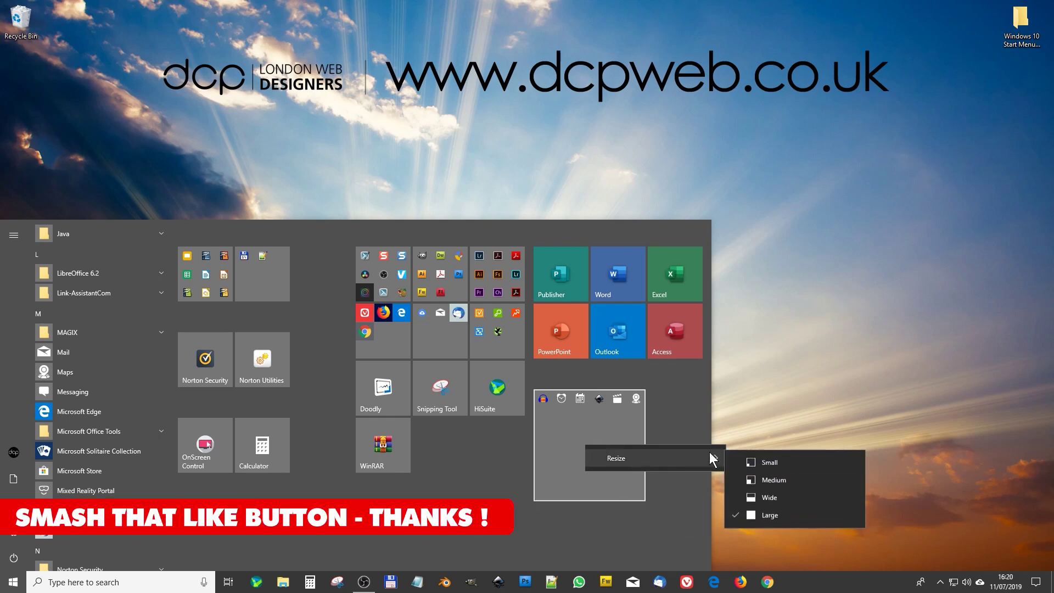
left_click(772, 464)
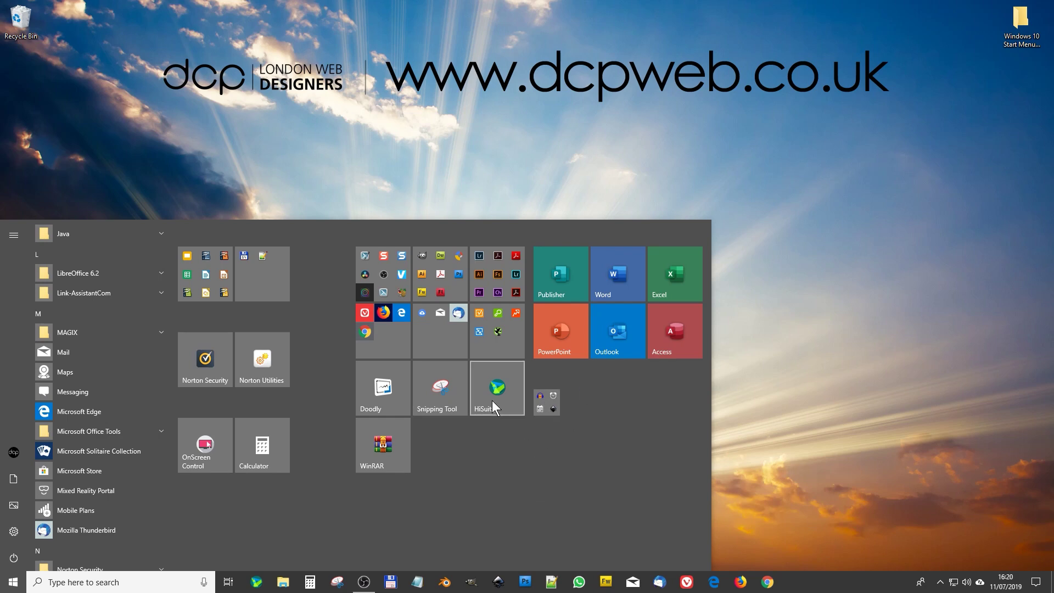
left_click_drag(551, 405, 422, 439)
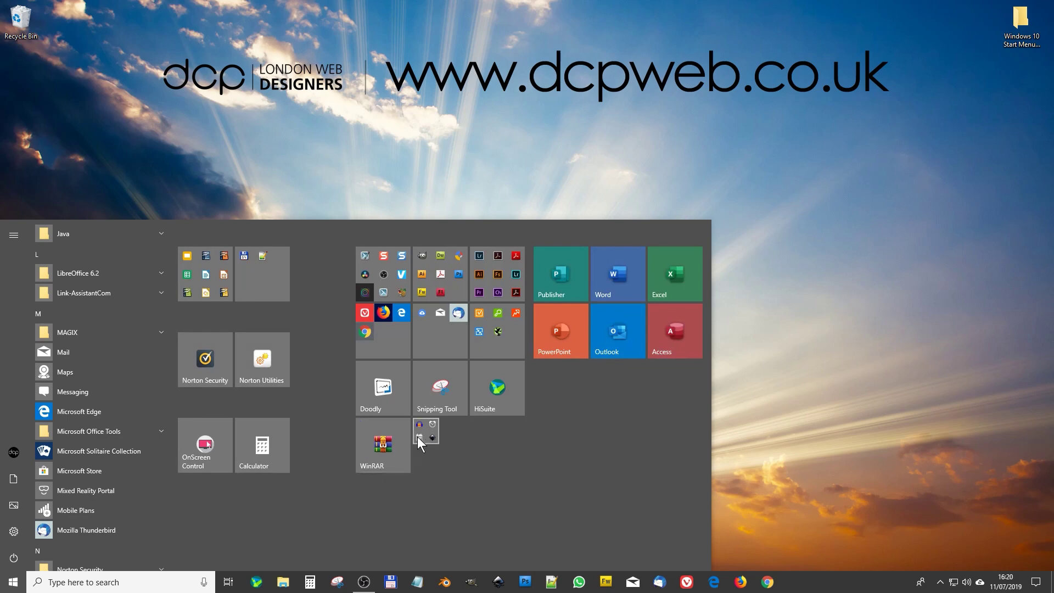
left_click_drag(427, 429, 561, 431)
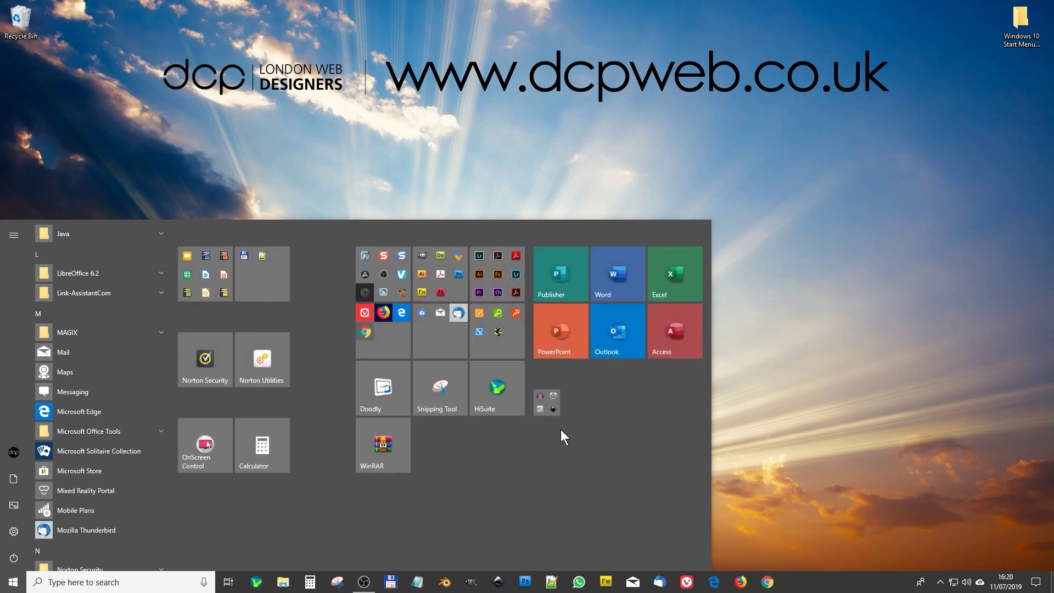
Unpin the Audacity, Alarms & Clock and Inkscape tiles from Start
left_click(542, 400)
right_click(578, 464)
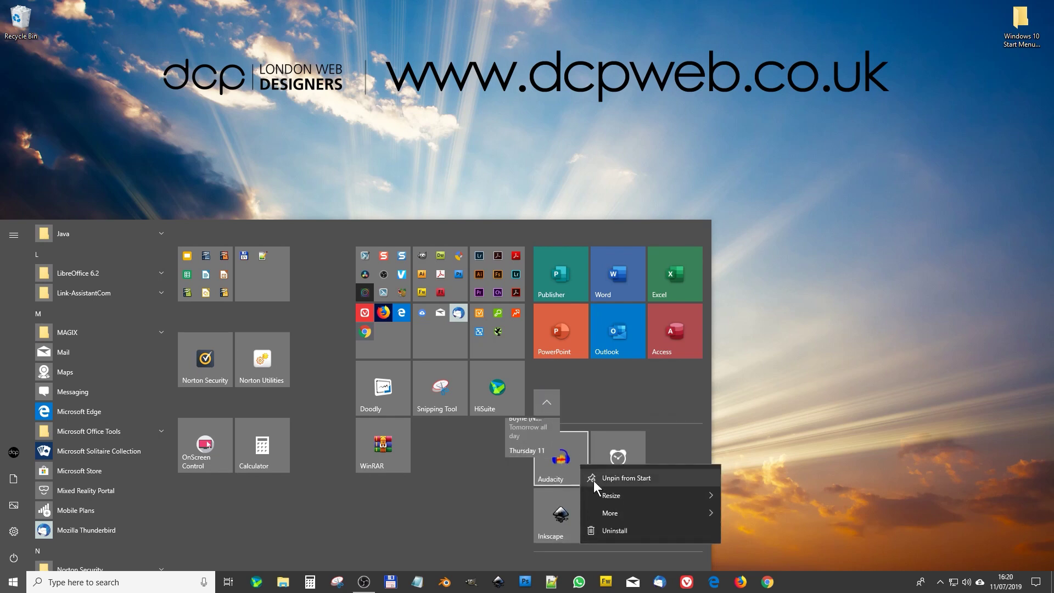
left_click(596, 482)
right_click(640, 462)
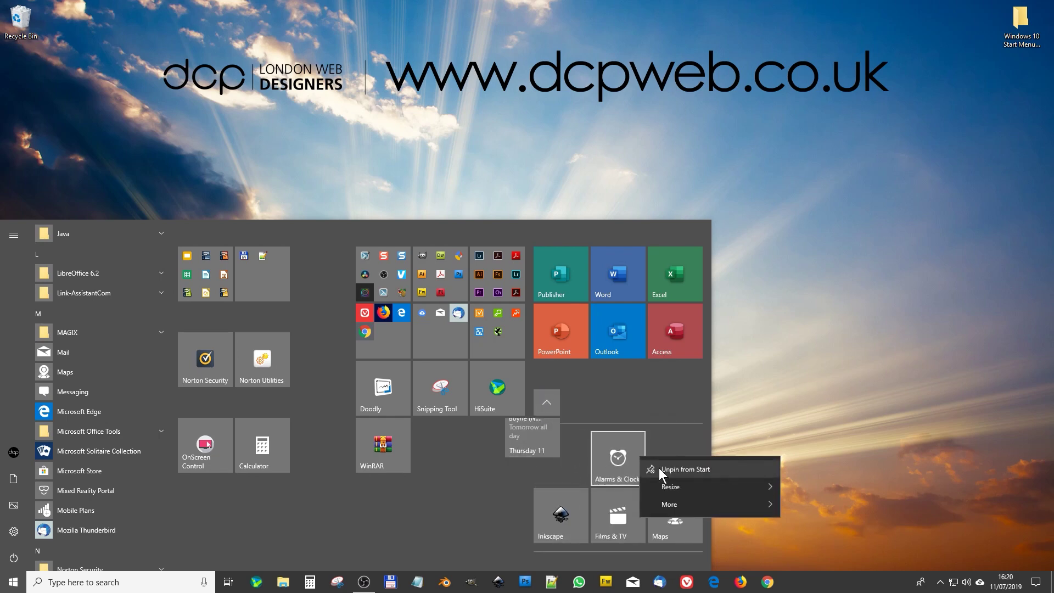
left_click(660, 467)
right_click(581, 507)
left_click(608, 516)
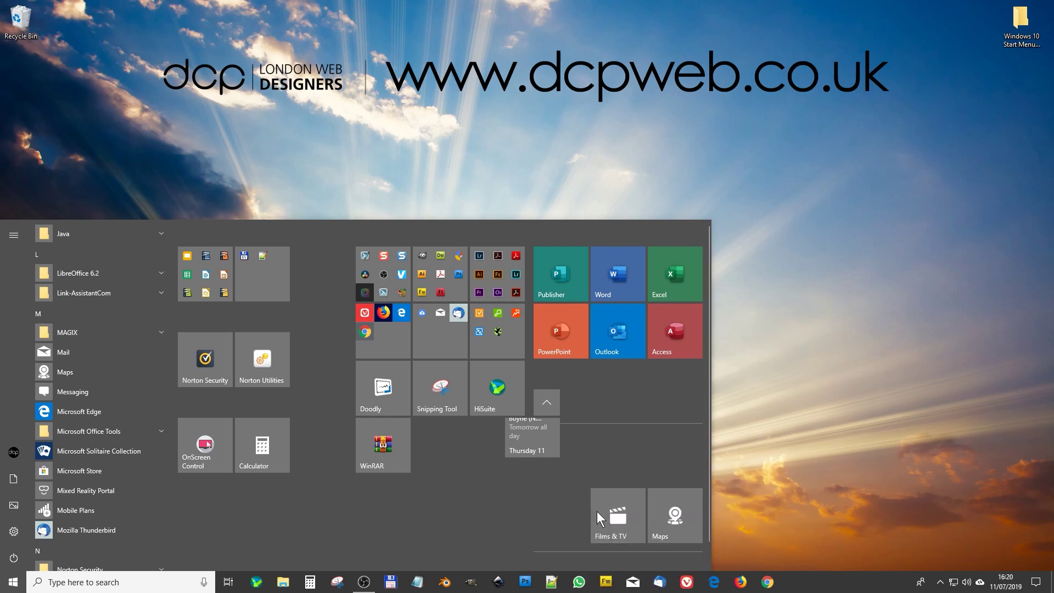
Unpin the Films & TV, Maps and calendar tiles from Start
right_click(610, 512)
right_click(633, 501)
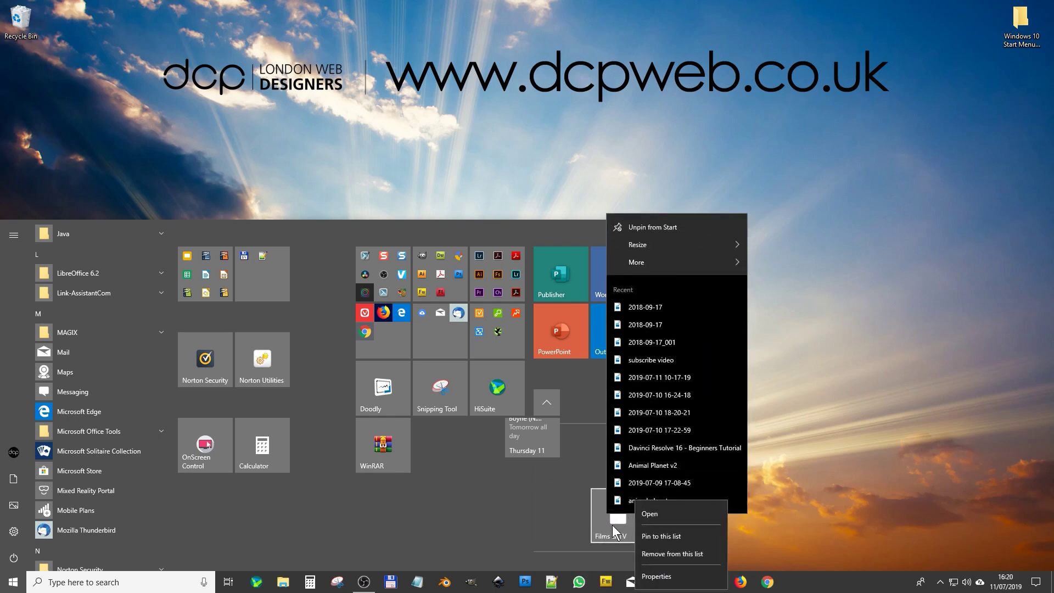
left_click(567, 497)
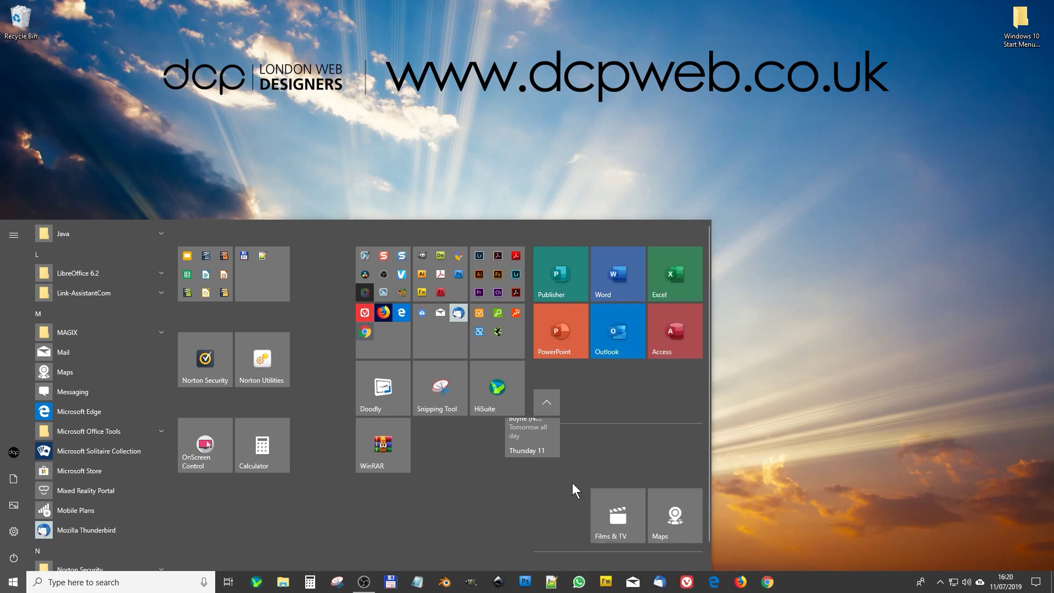
right_click(639, 509)
left_click(681, 223)
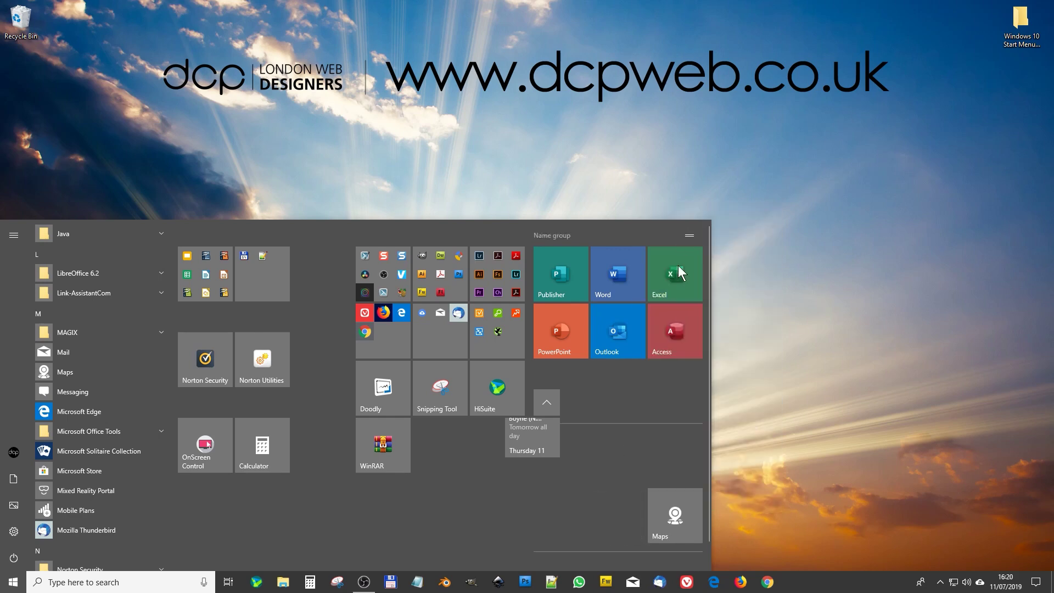
right_click(674, 520)
left_click(693, 533)
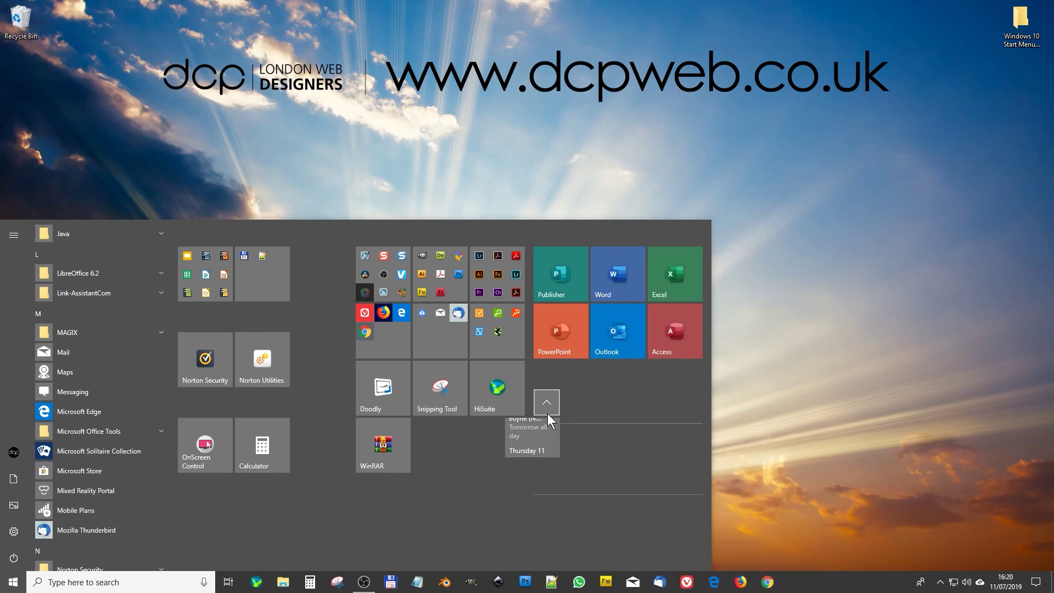
right_click(543, 435)
left_click(568, 449)
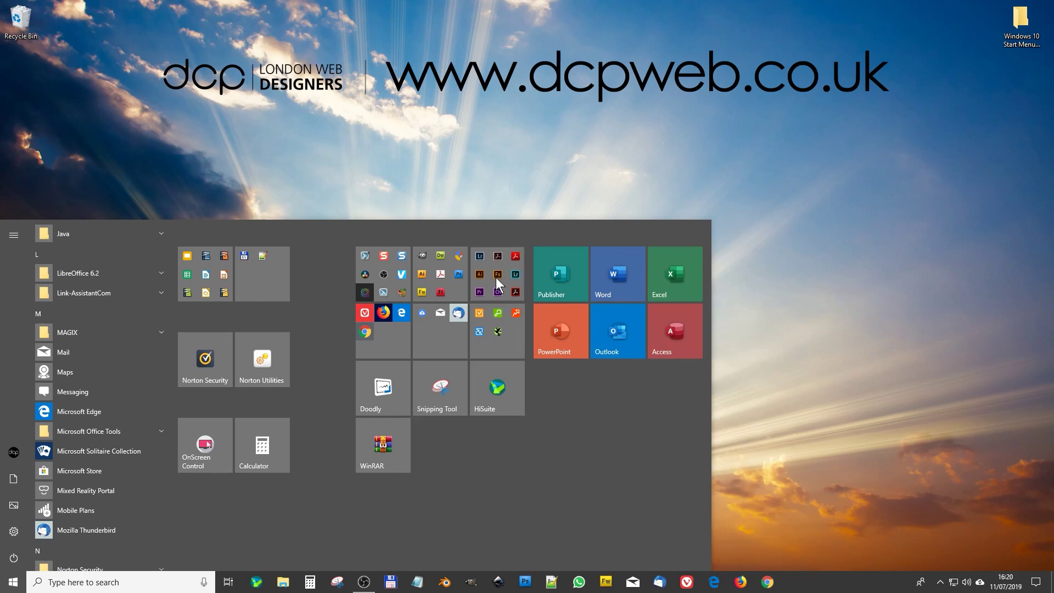
Move the Adobe folder below the Office tiles into a group named 'Adobe'
left_click_drag(496, 278, 556, 401)
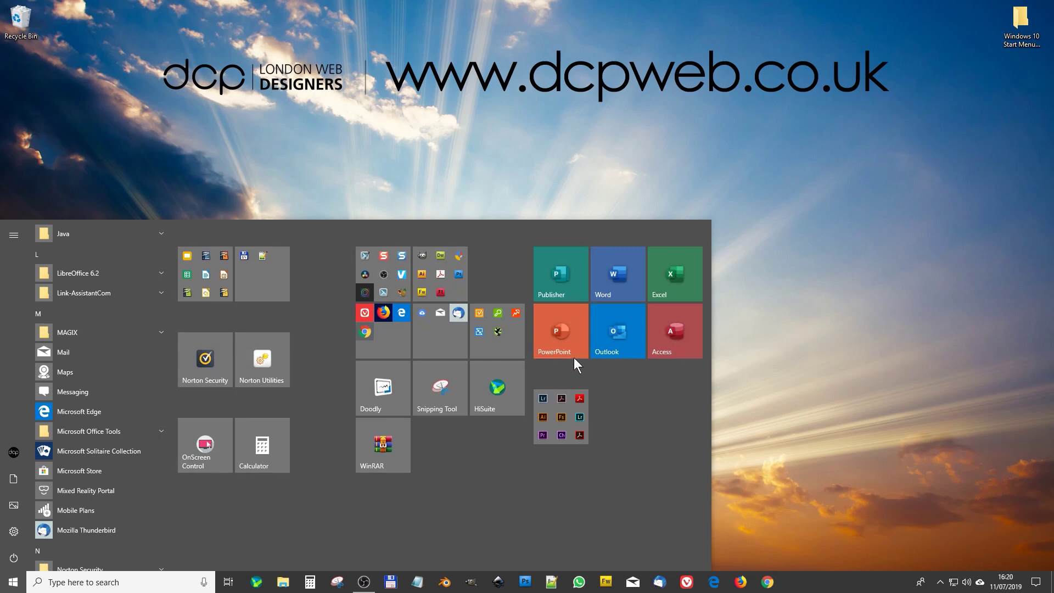
left_click(559, 376)
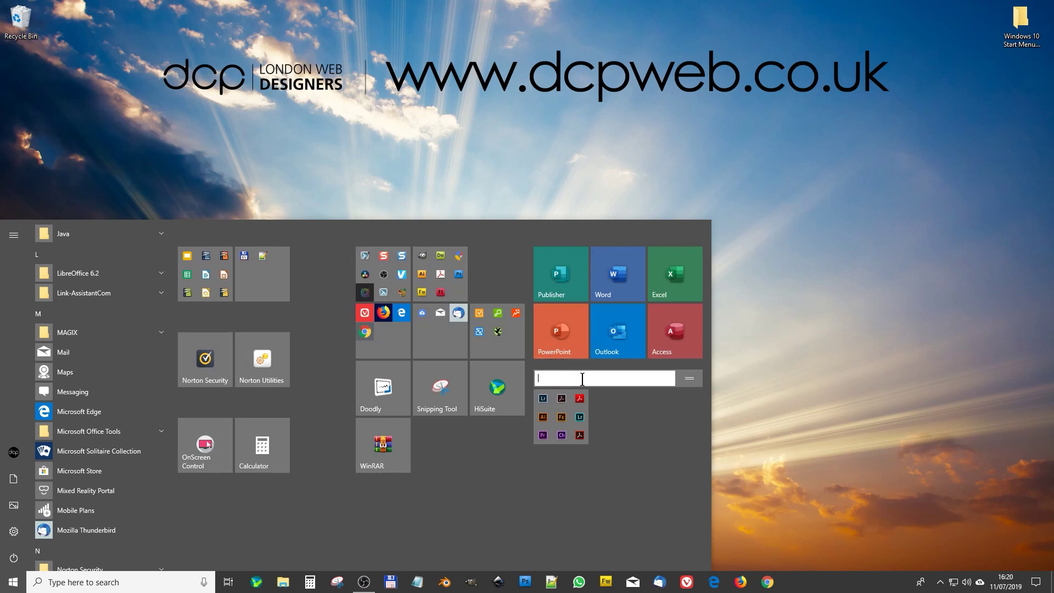
type("Adobe")
key("Return")
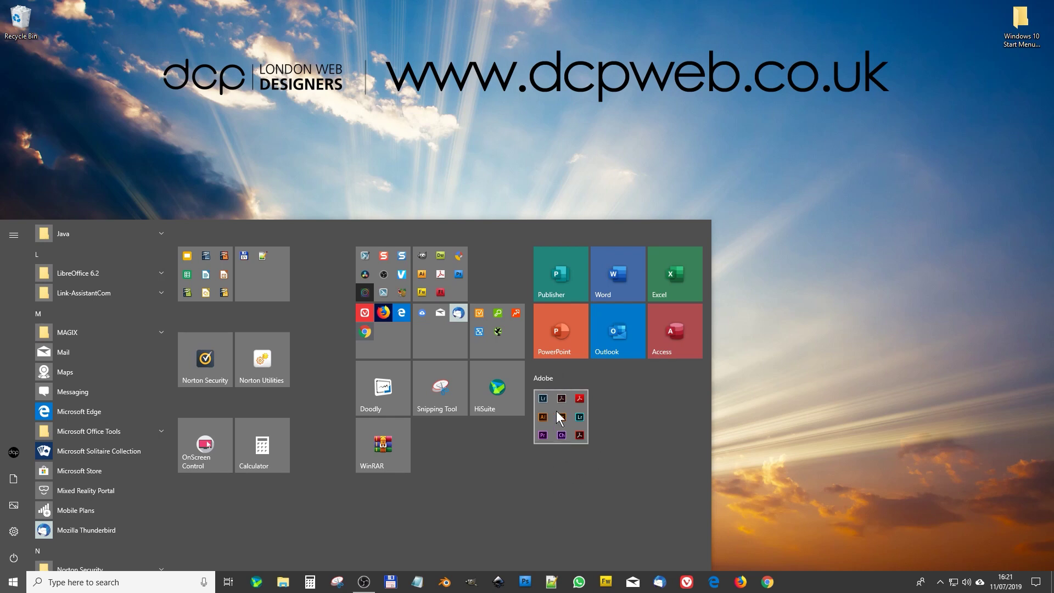
Clear the 'Adobe' group name, leaving the group unnamed
left_click(545, 380)
left_click(668, 379)
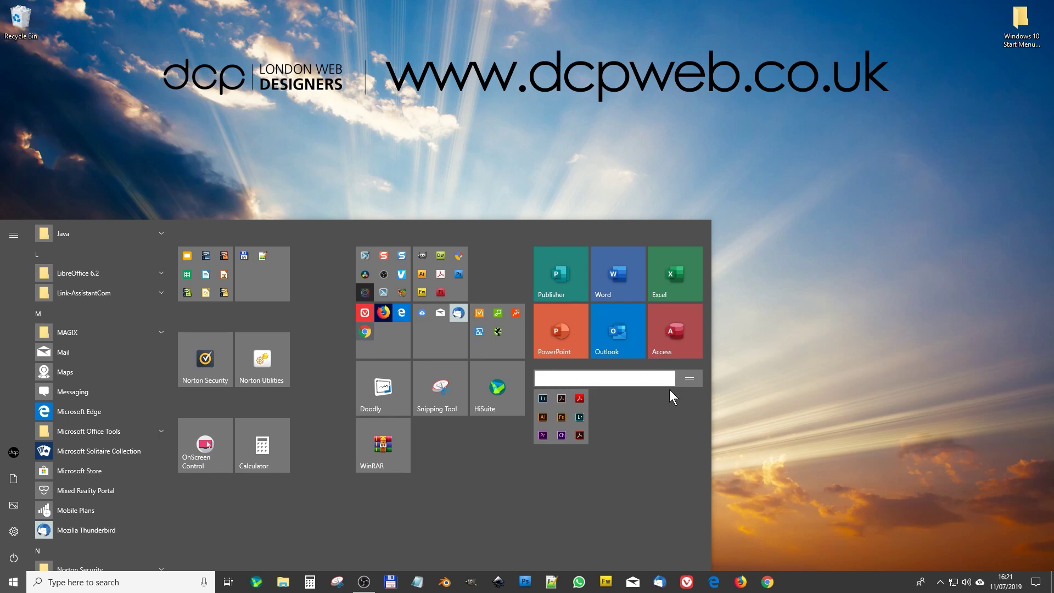
left_click(614, 423)
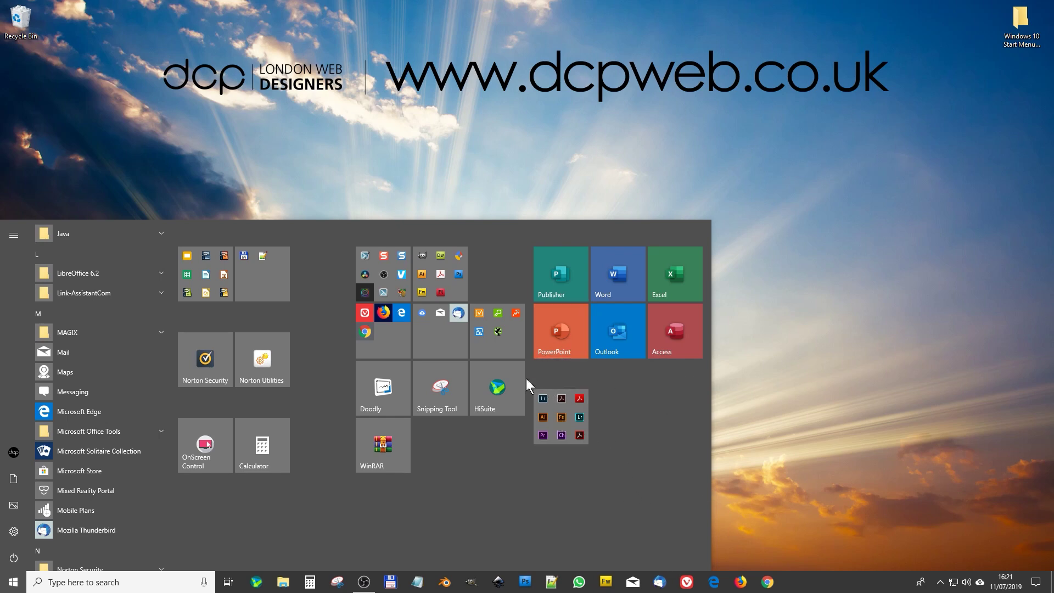
Move the Adobe folder up under PowerPoint, resize it to Large, then to Wide
left_click_drag(547, 419, 548, 386)
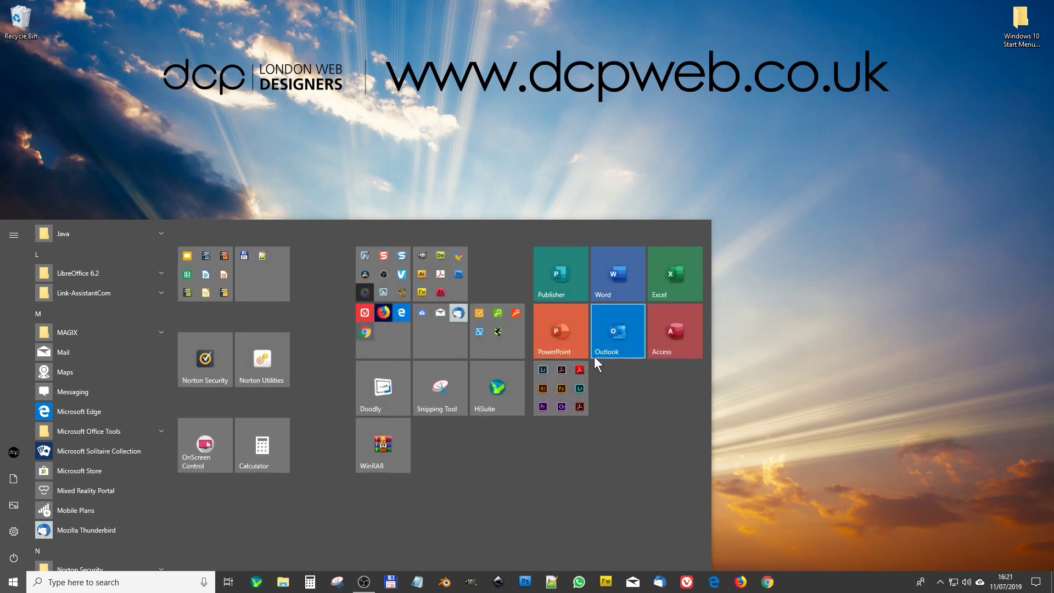
right_click(567, 385)
mouse_move(599, 400)
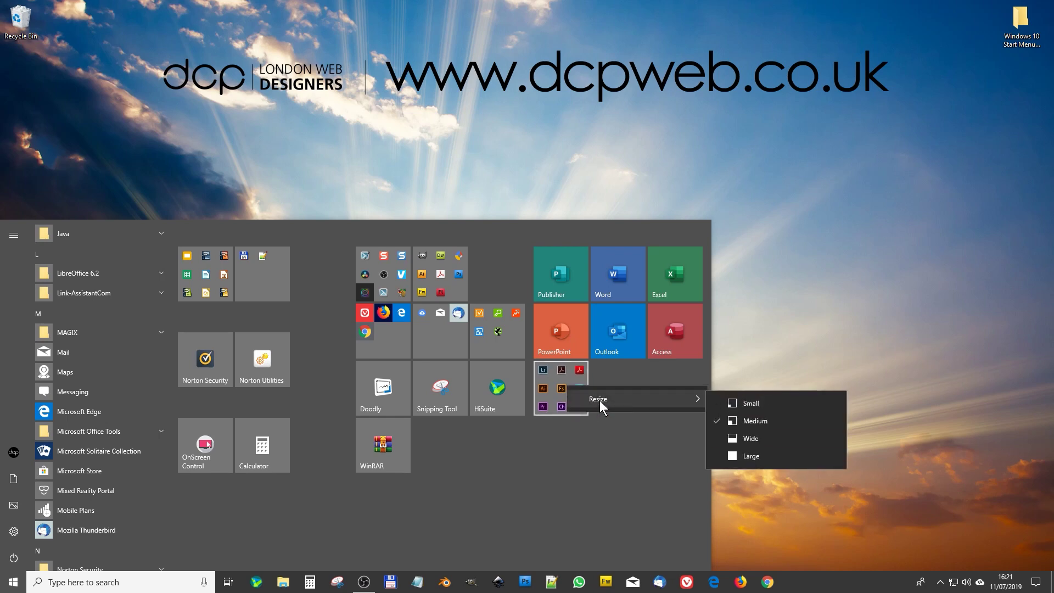
left_click(731, 454)
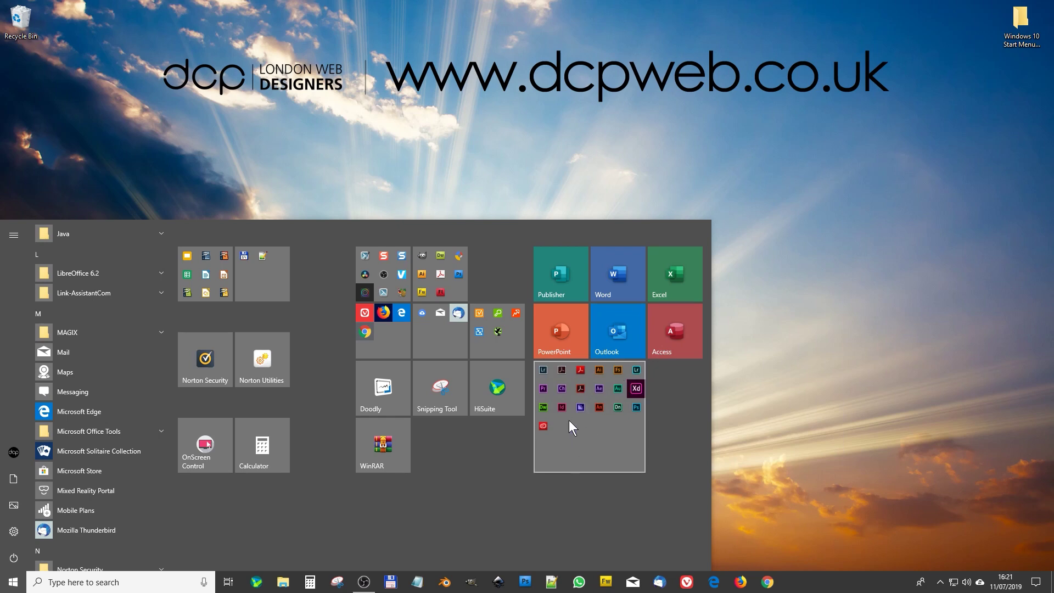
right_click(583, 416)
mouse_move(629, 426)
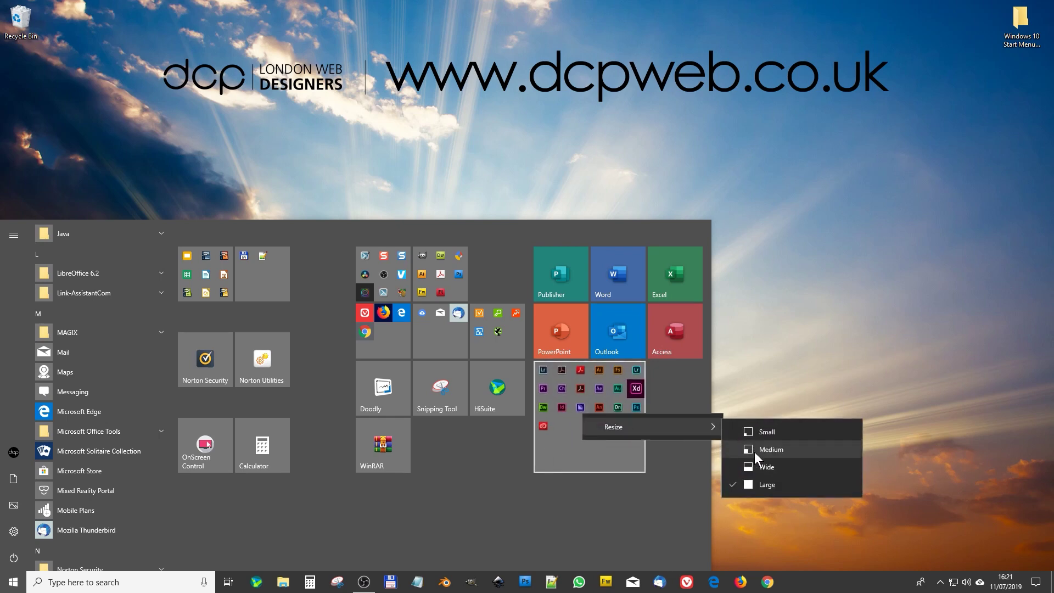
left_click(763, 467)
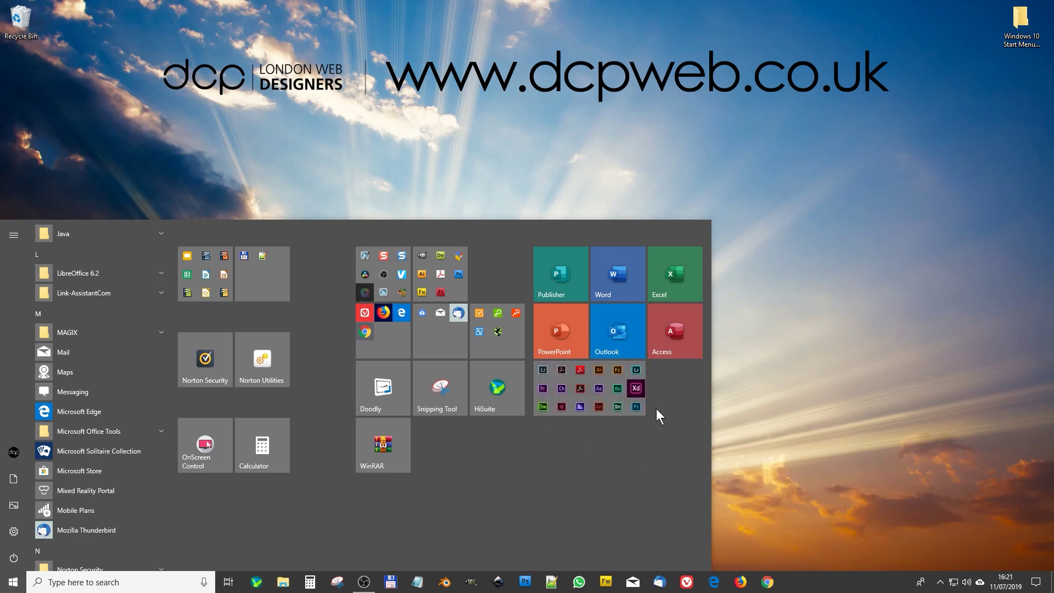
Move the WinRAR tile up into the top row, directly above HiSuite
left_click(592, 382)
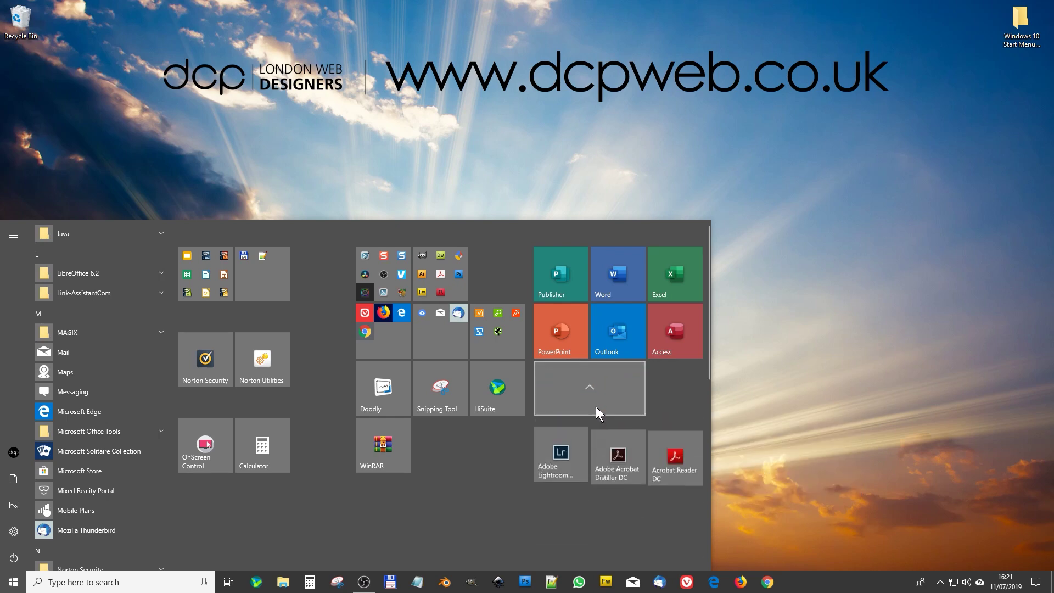
left_click(598, 457)
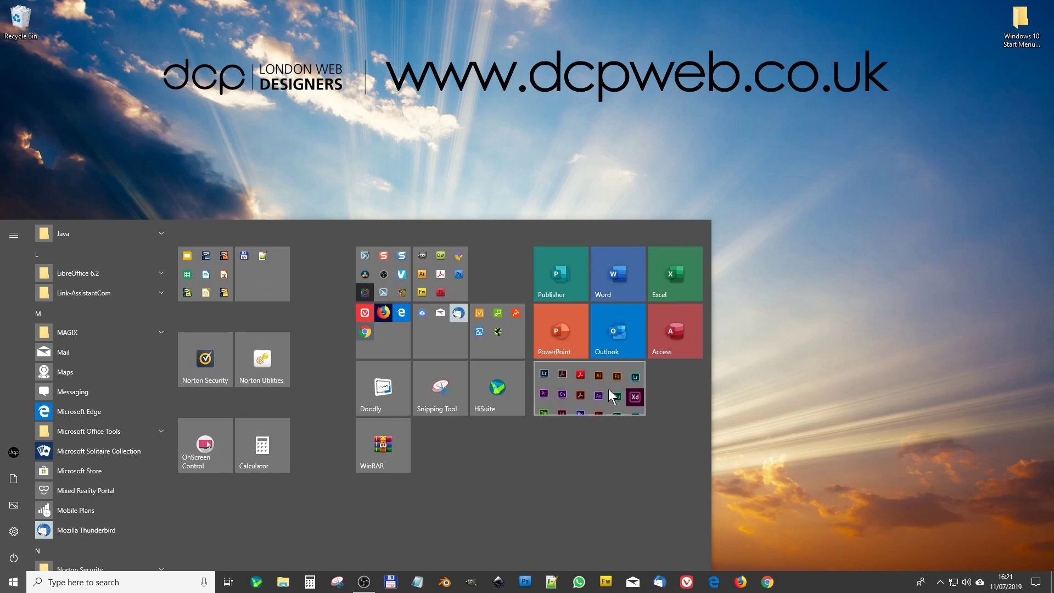
left_click_drag(372, 453, 490, 280)
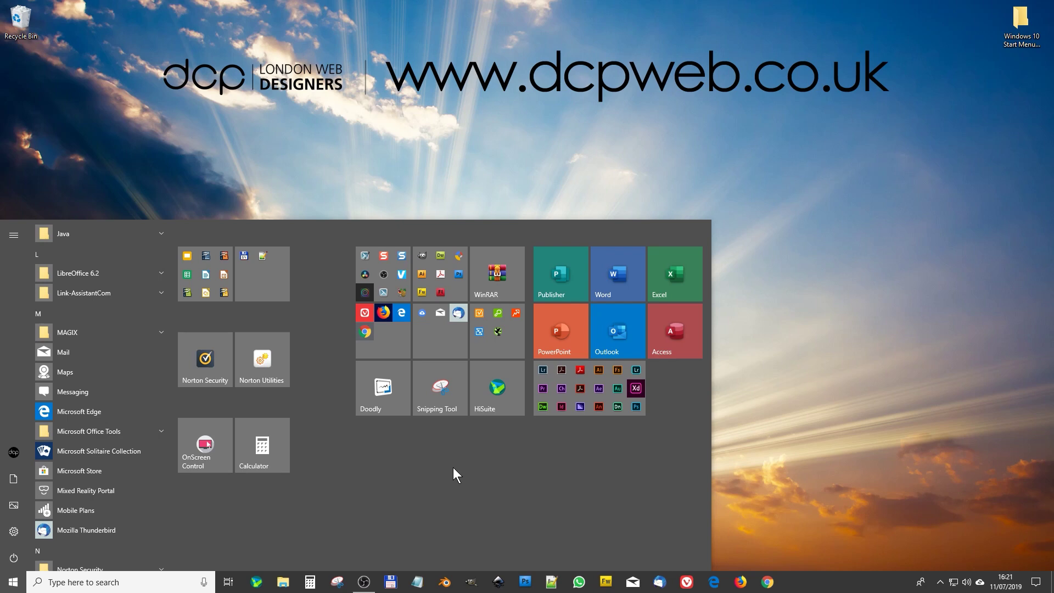
left_click_drag(709, 394, 712, 417)
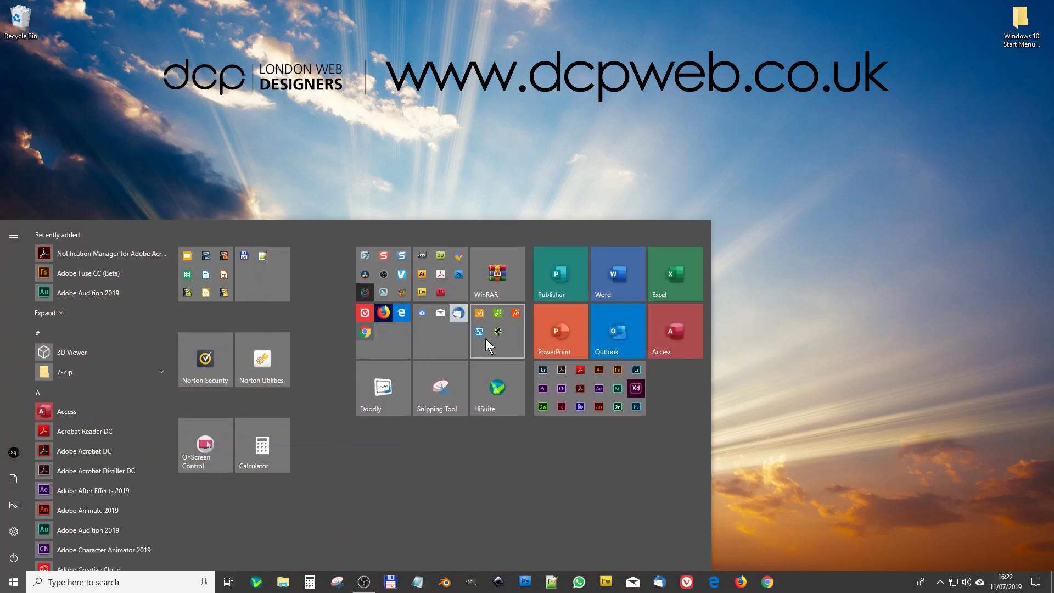
key("Escape")
key("super")
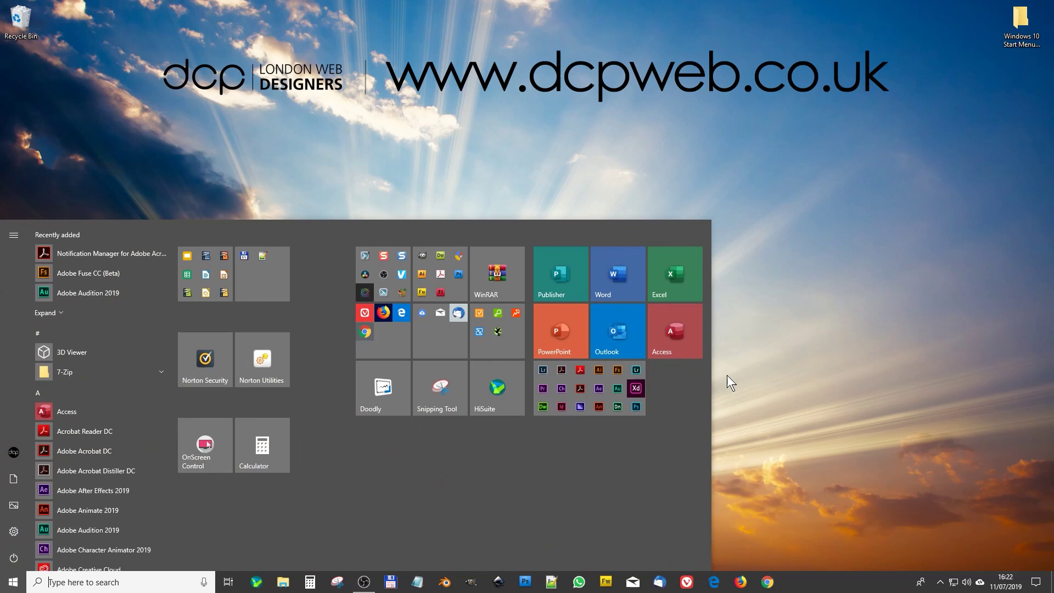